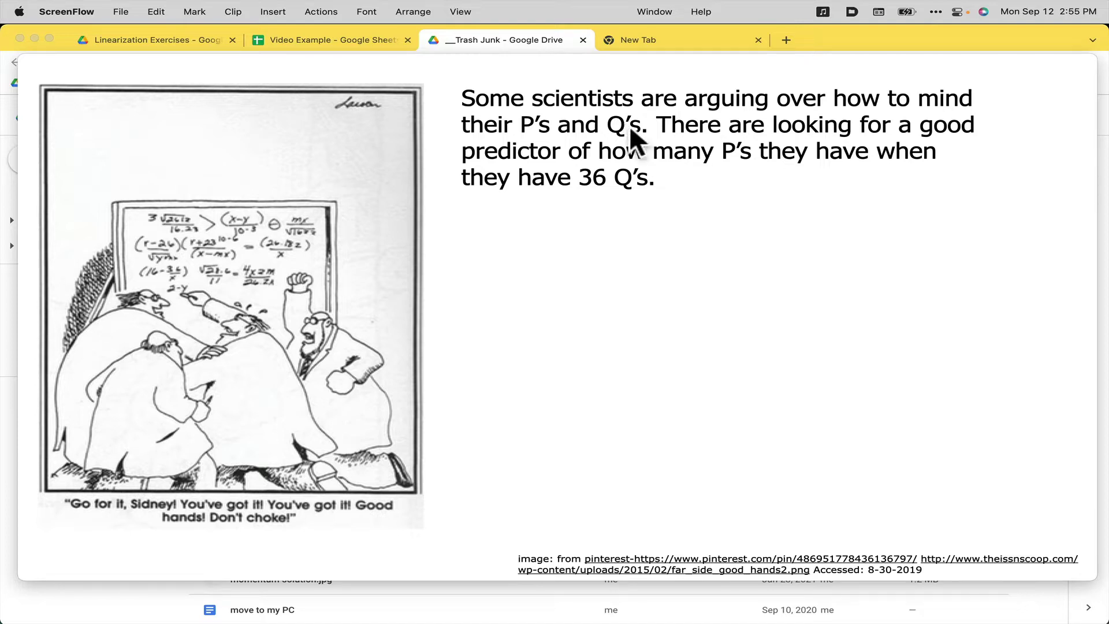
# Step: Advance the Keynote slide to reveal the Q/P results table and the 22,500 Q's question
pyautogui.click(704, 172)
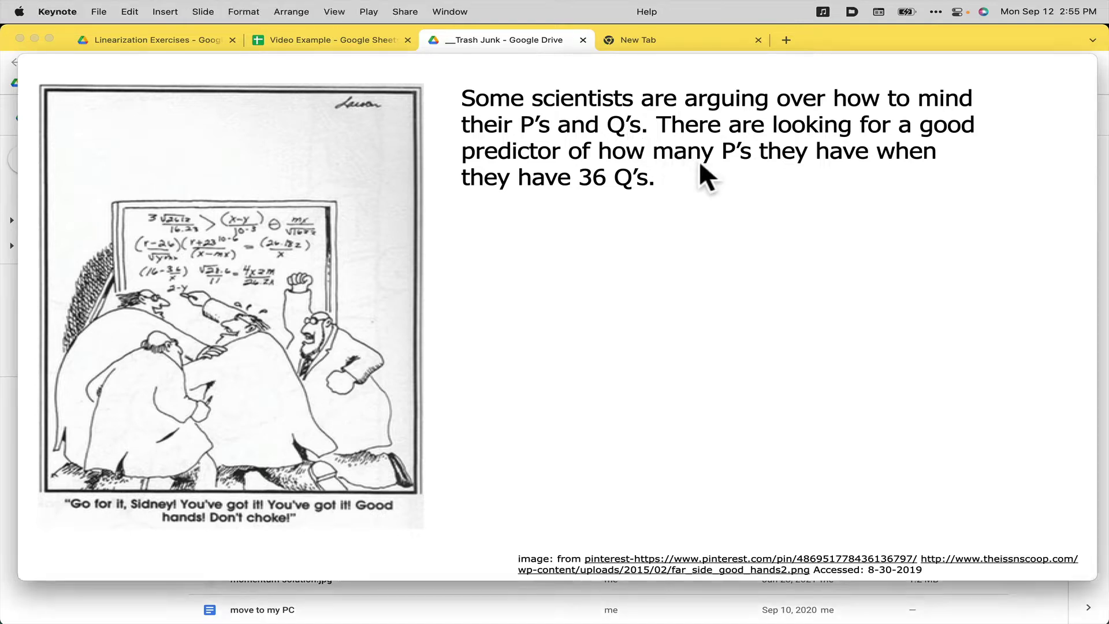
pyautogui.click(695, 169)
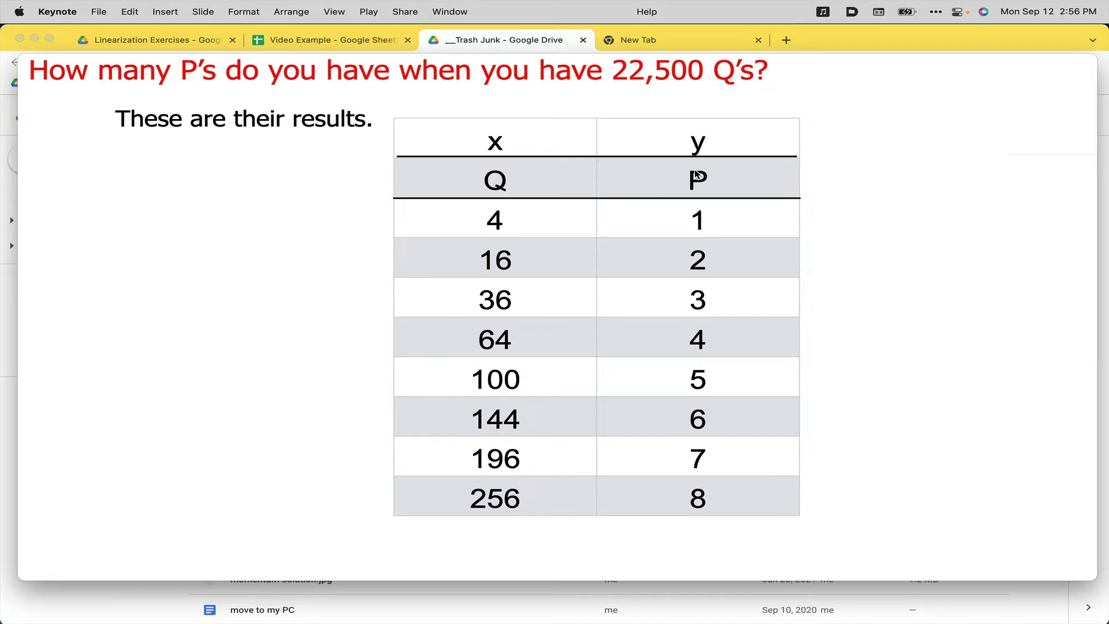
# Step: From Google Drive's New menu, create an untitled blank Google Sheets spreadsheet
pyautogui.click(498, 44)
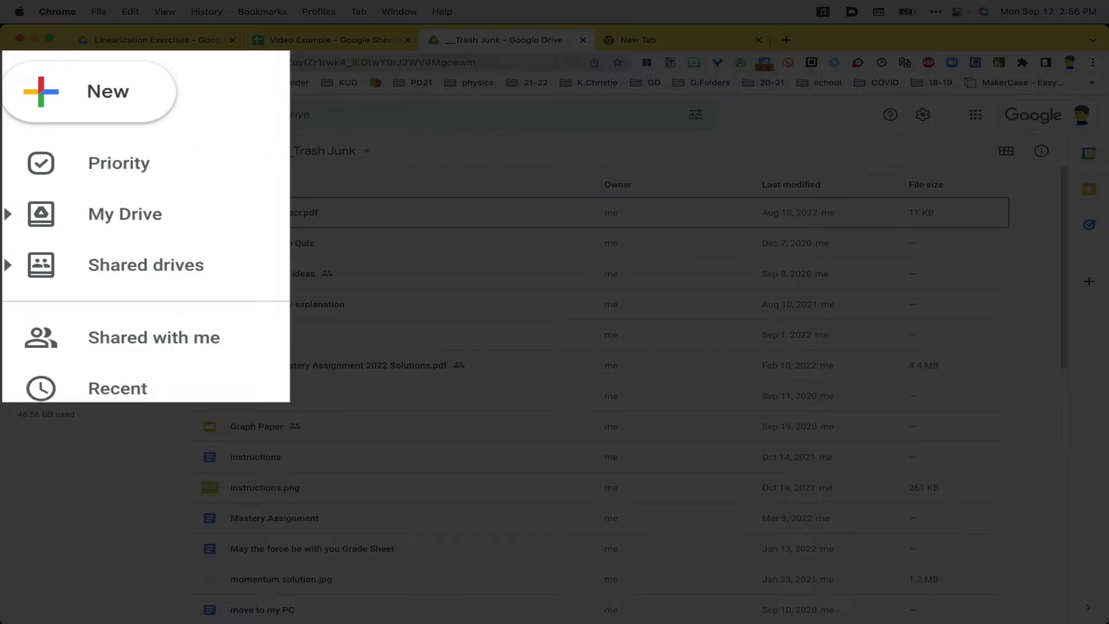
pyautogui.click(127, 93)
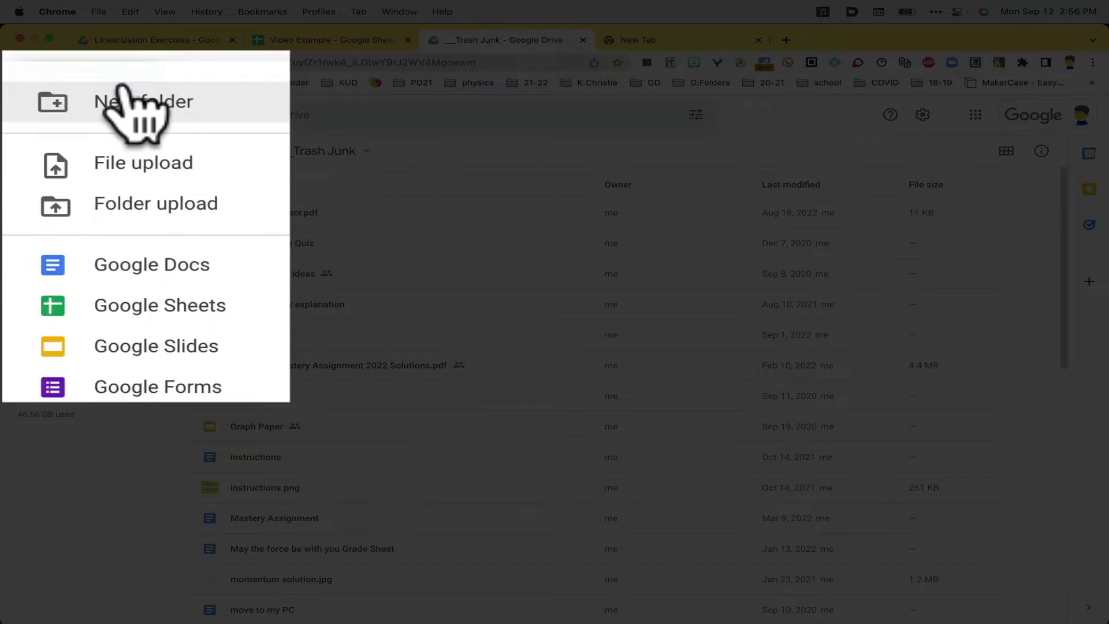
pyautogui.click(137, 303)
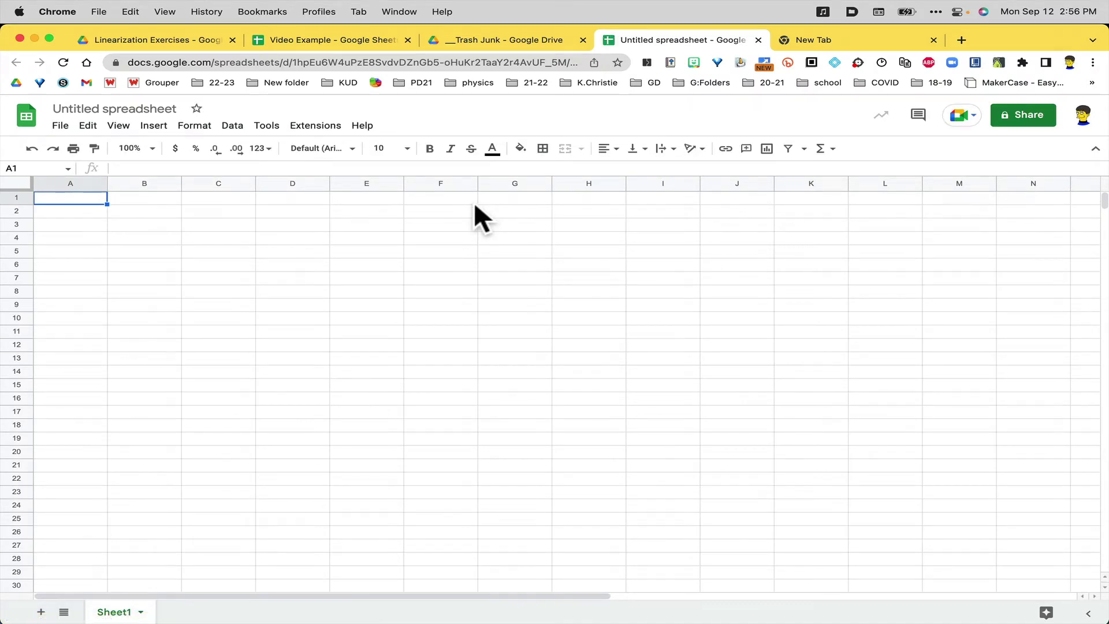
# Step: In the Video Example spreadsheet, select the Q and P data in A3:B11
pyautogui.click(348, 38)
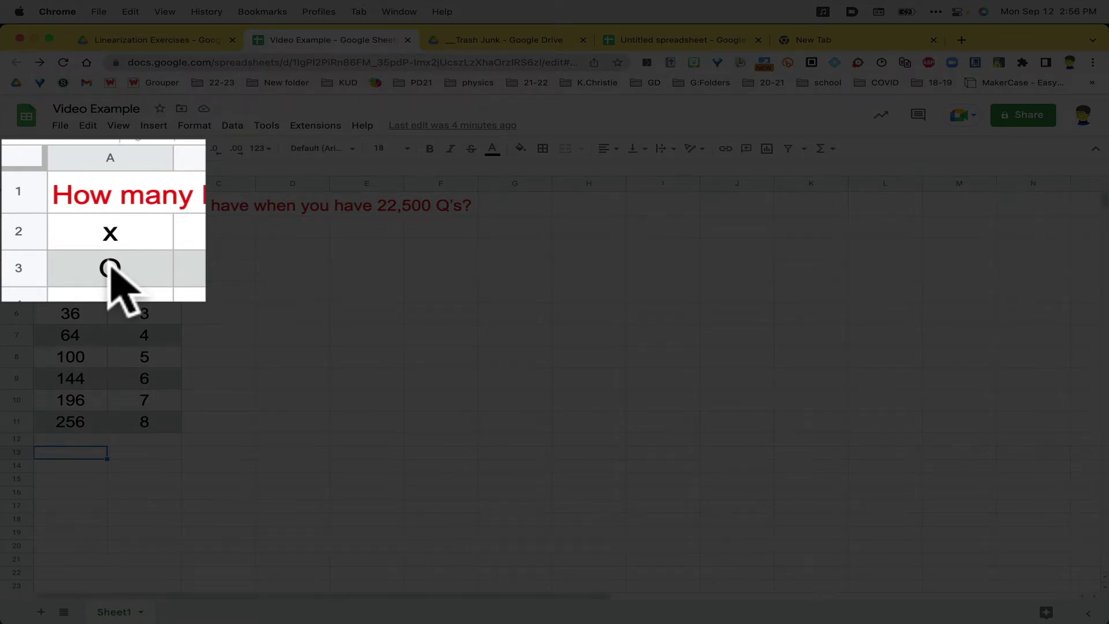
pyautogui.click(70, 249)
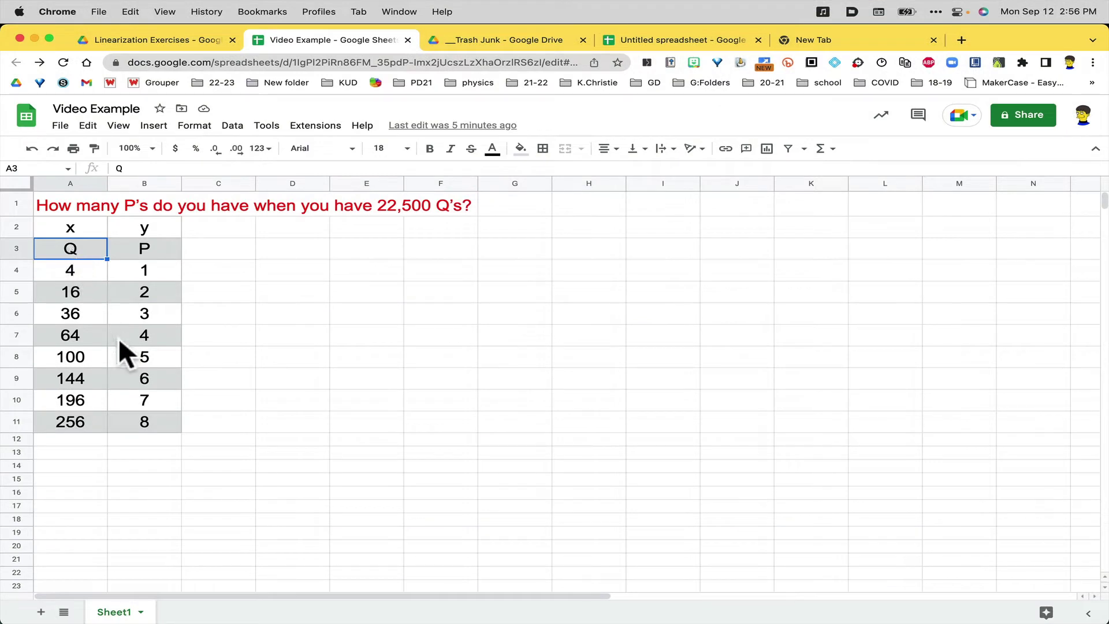
pyautogui.keyDown('shift'); pyautogui.click(150, 410); pyautogui.keyUp('shift')
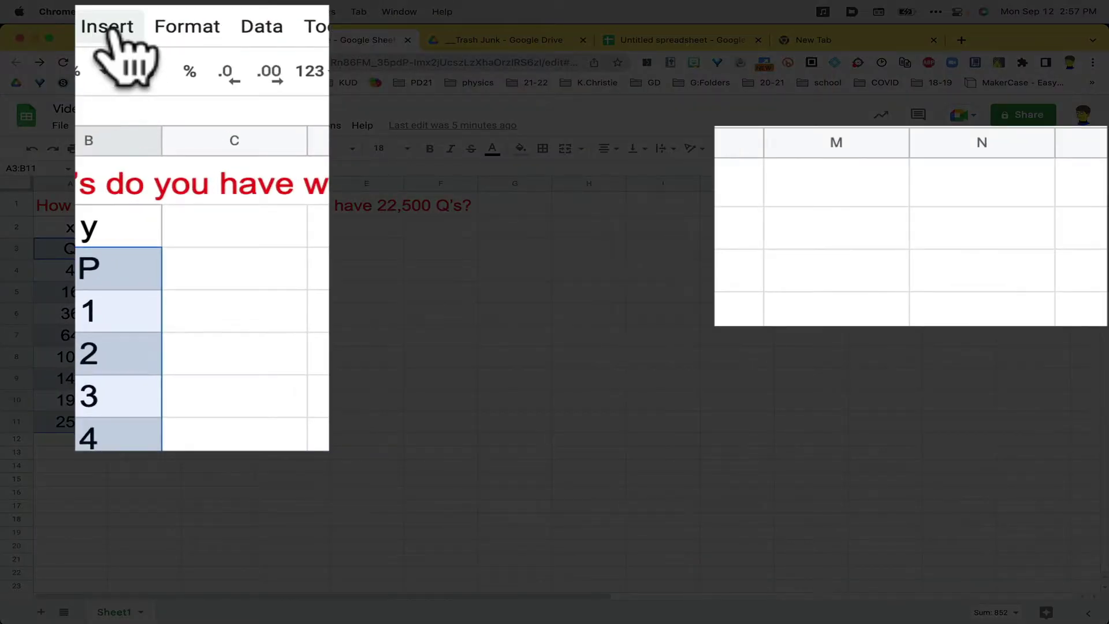
# Step: Insert a P vs. Q scatter chart of A3:B11, moved up and shrunk beside the table
pyautogui.click(111, 31)
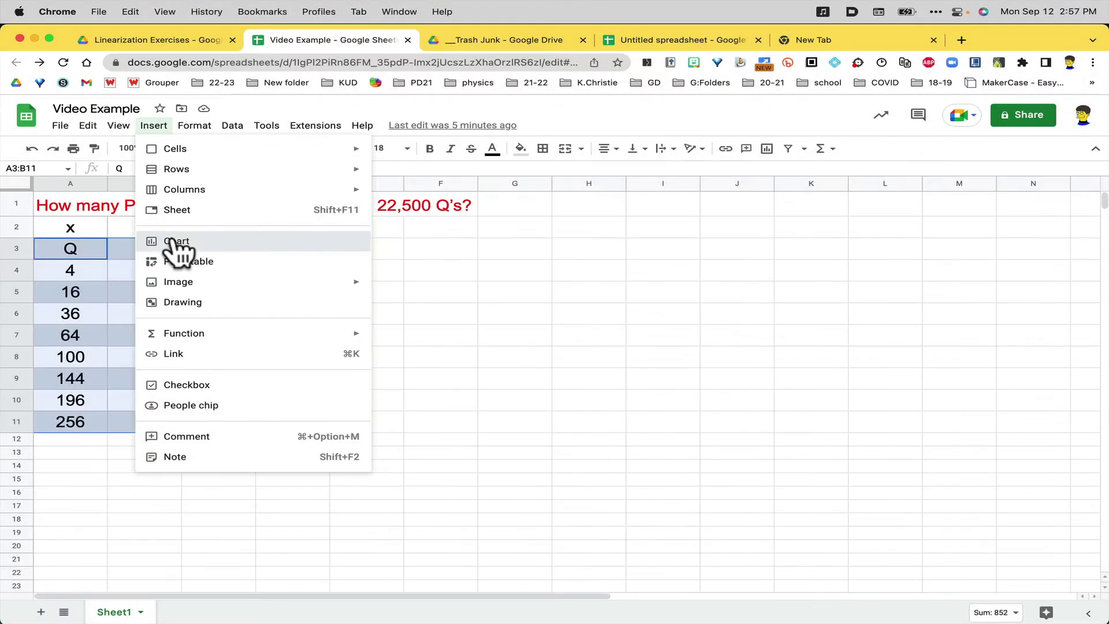
pyautogui.click(173, 242)
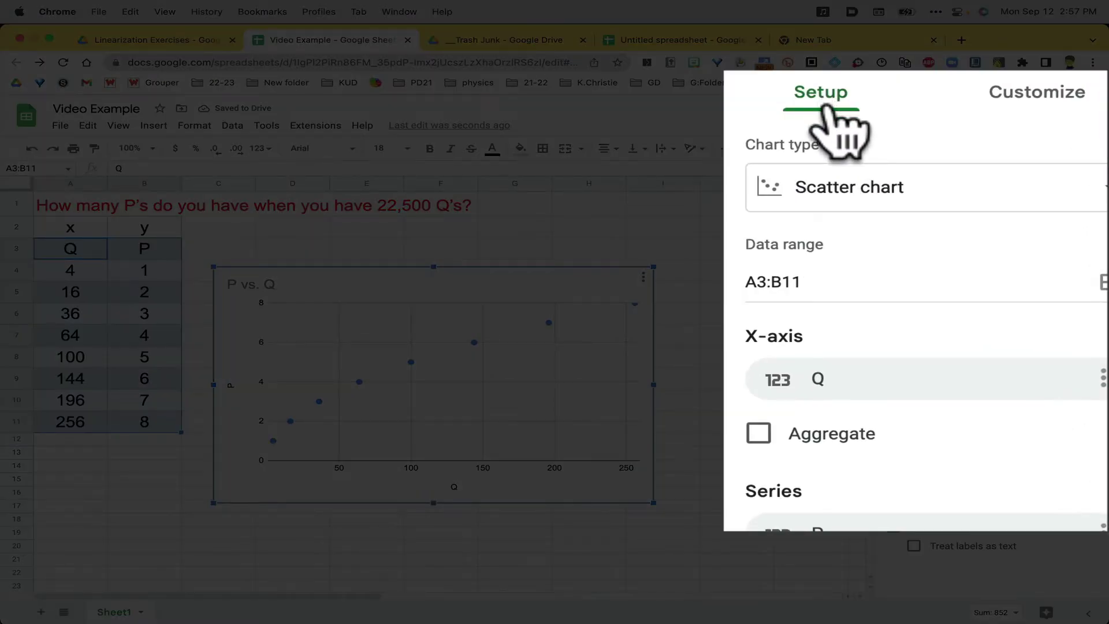
pyautogui.click(1083, 244)
pyautogui.click(1083, 244)
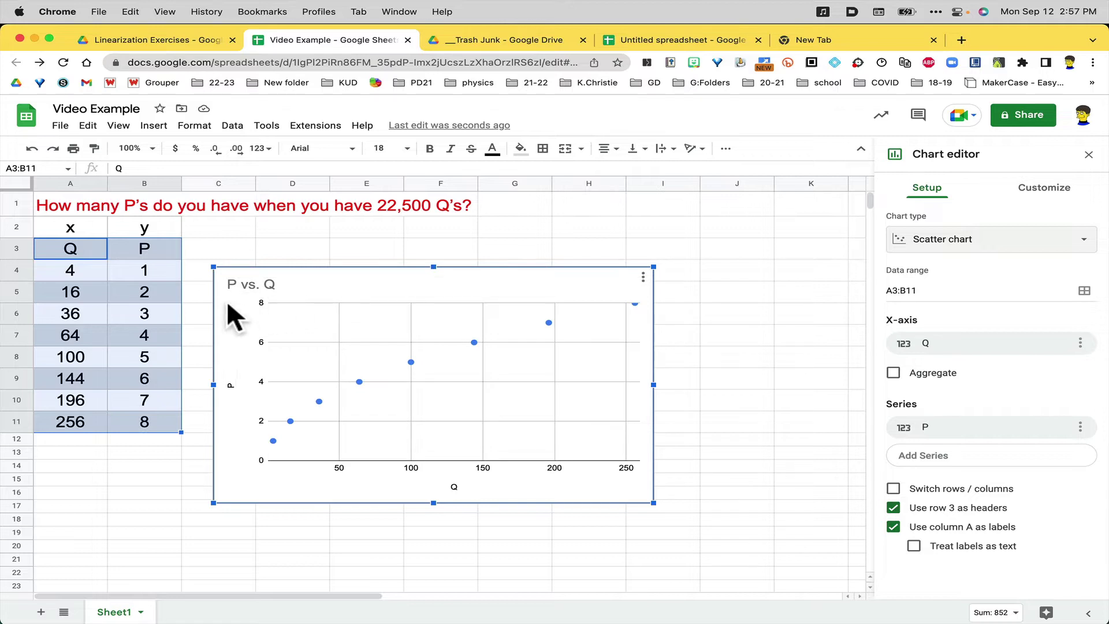
pyautogui.moveTo(220, 269); pyautogui.dragTo(205, 225)
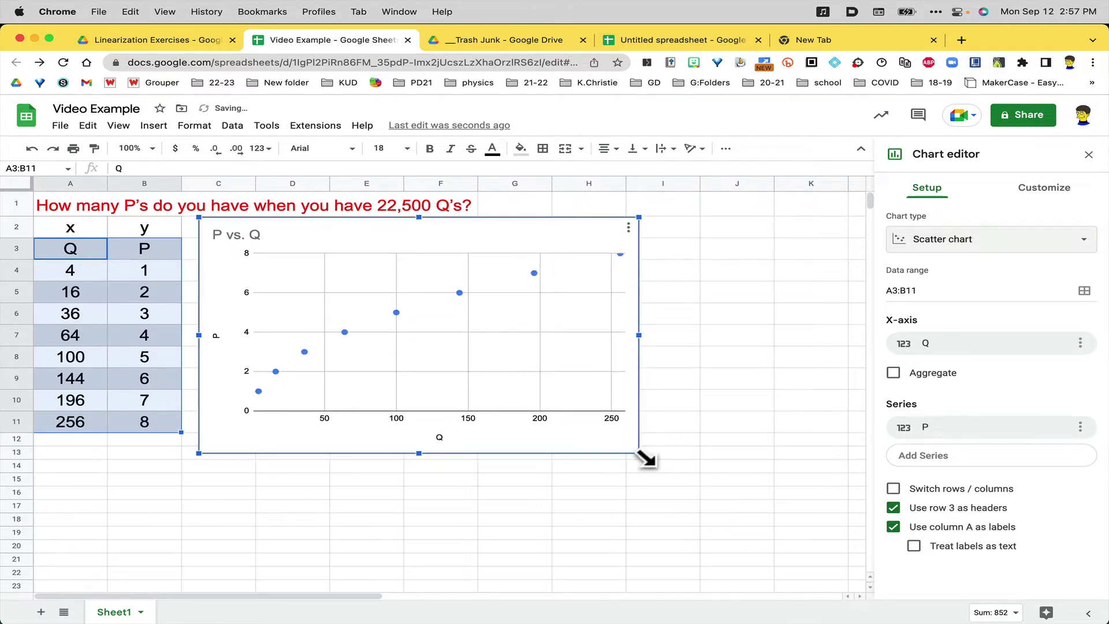
pyautogui.moveTo(639, 454); pyautogui.dragTo(579, 399)
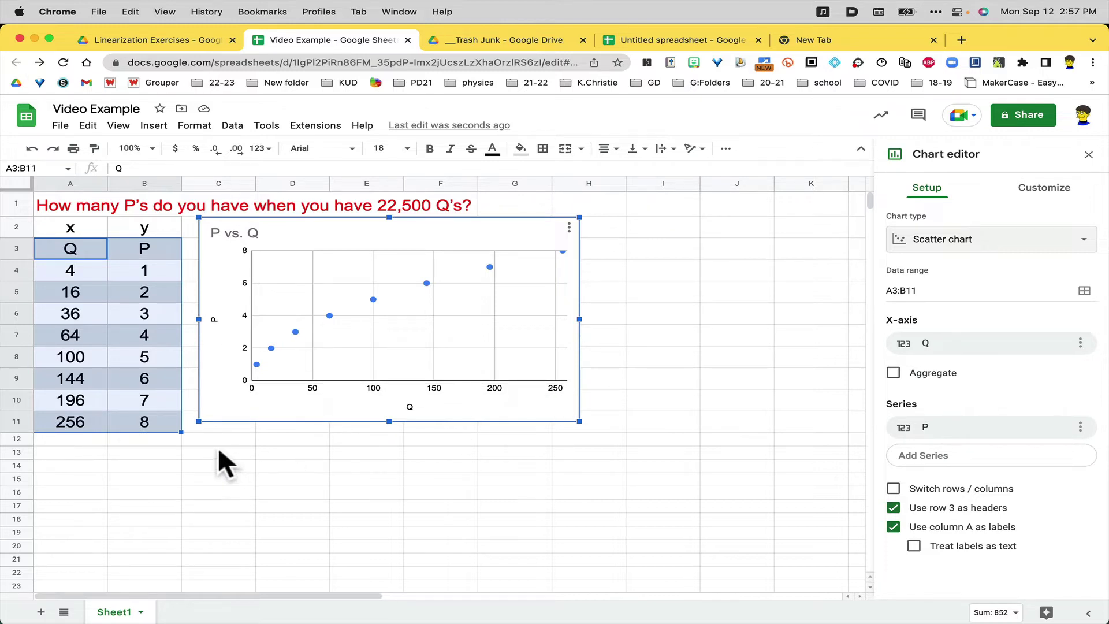
# Step: Copy the P column (header and values 1–8) from B3:B11 into B13:B21
pyautogui.click(138, 248)
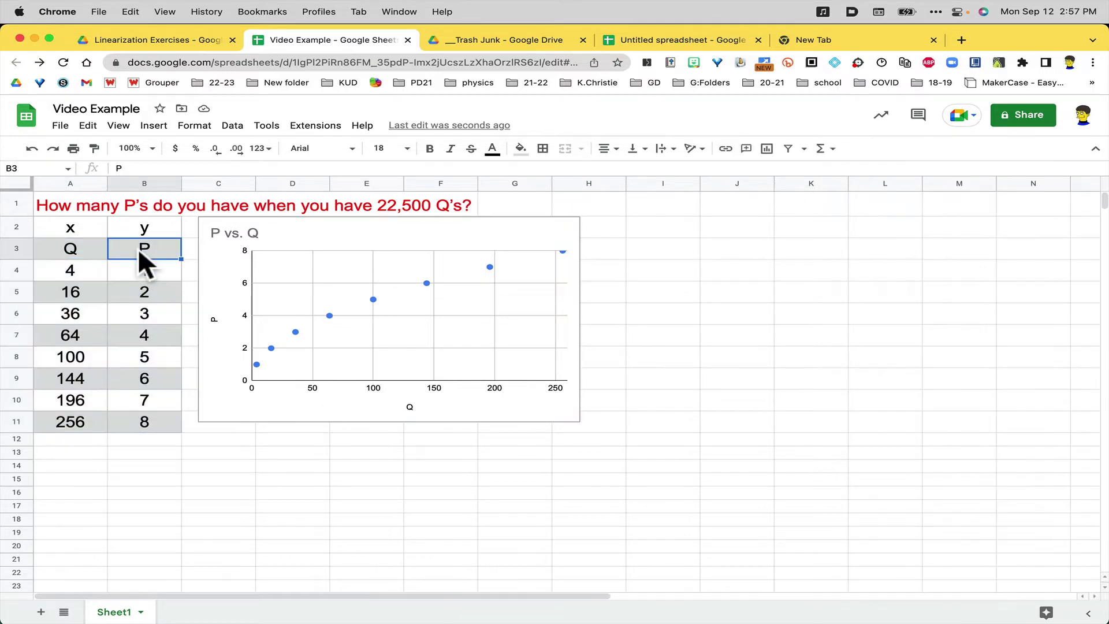
pyautogui.keyDown('shift'); pyautogui.click(148, 418); pyautogui.keyUp('shift')
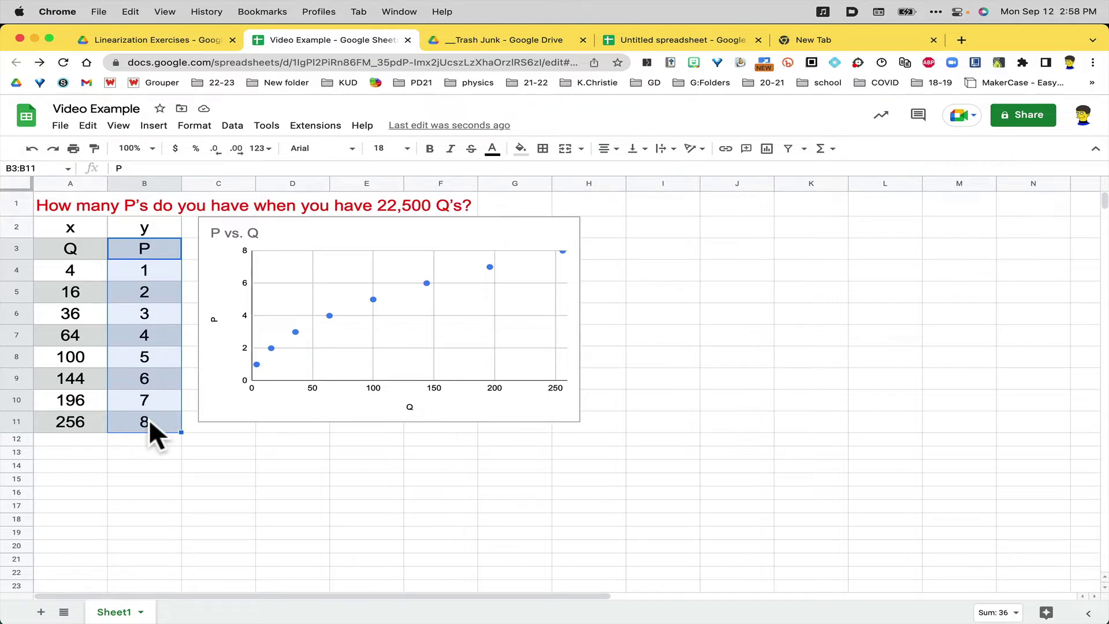
pyautogui.press('super+c')
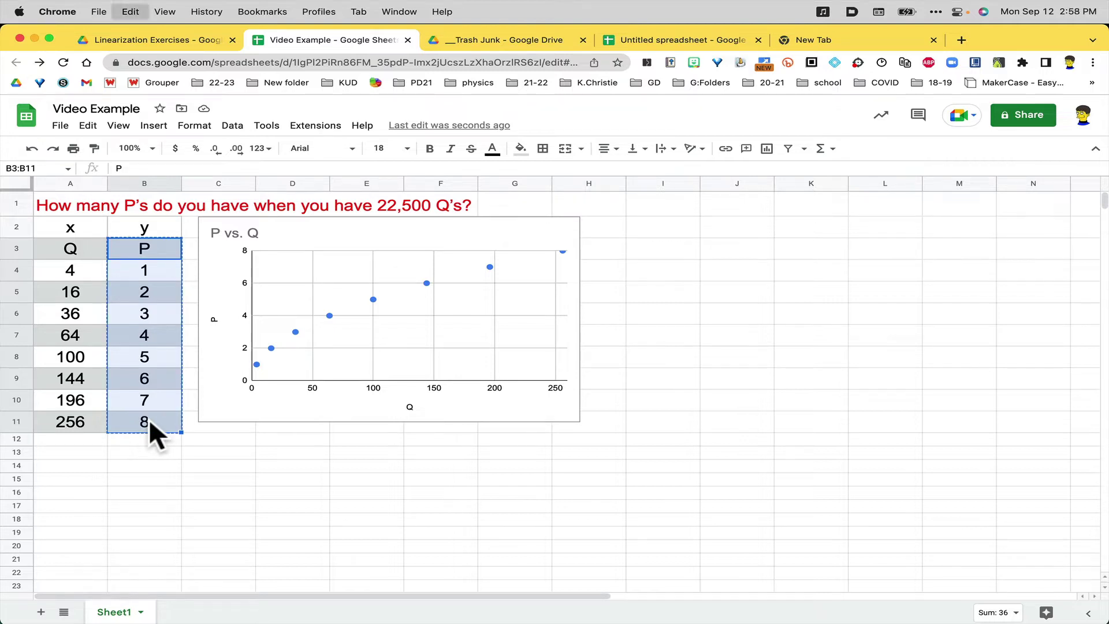
pyautogui.click(156, 455)
pyautogui.press('super+v')
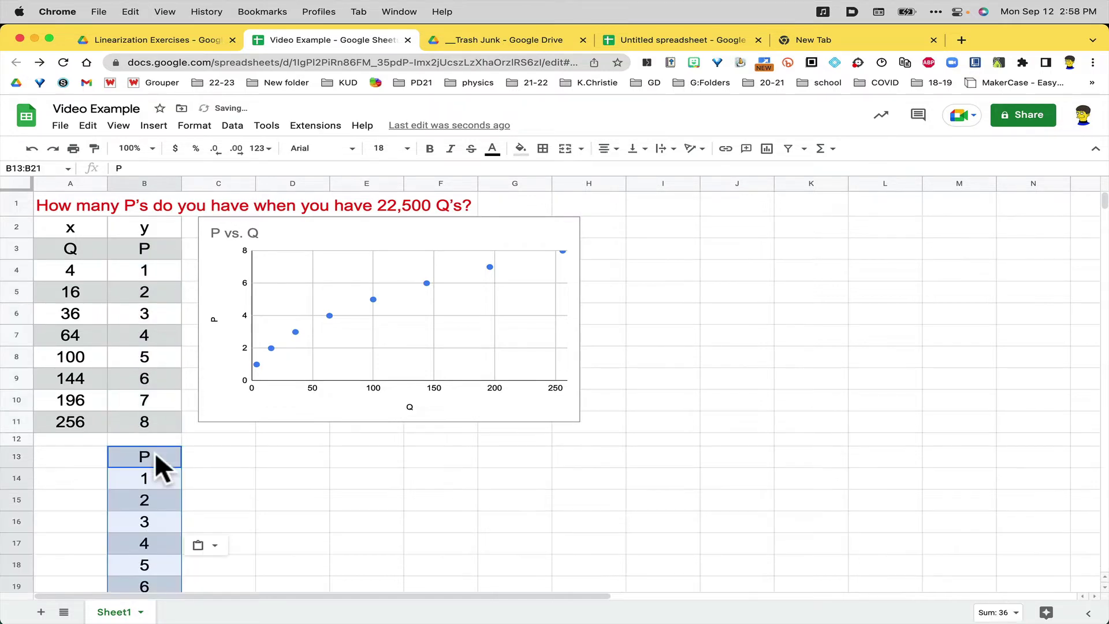
pyautogui.scroll(-1, 225, 475)
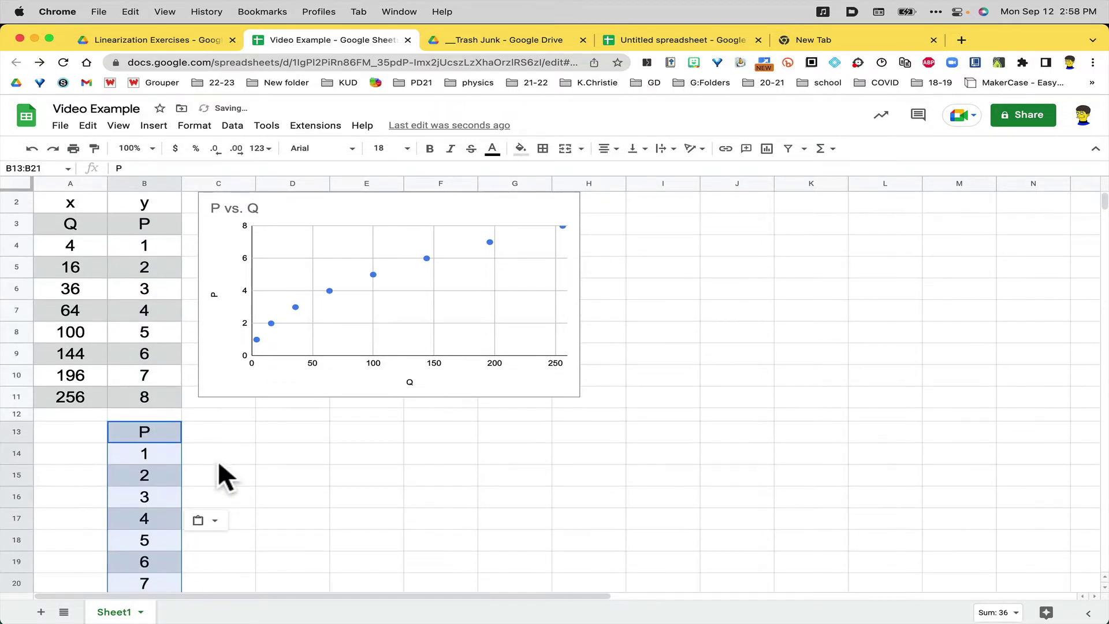
pyautogui.scroll(-1, 224, 475)
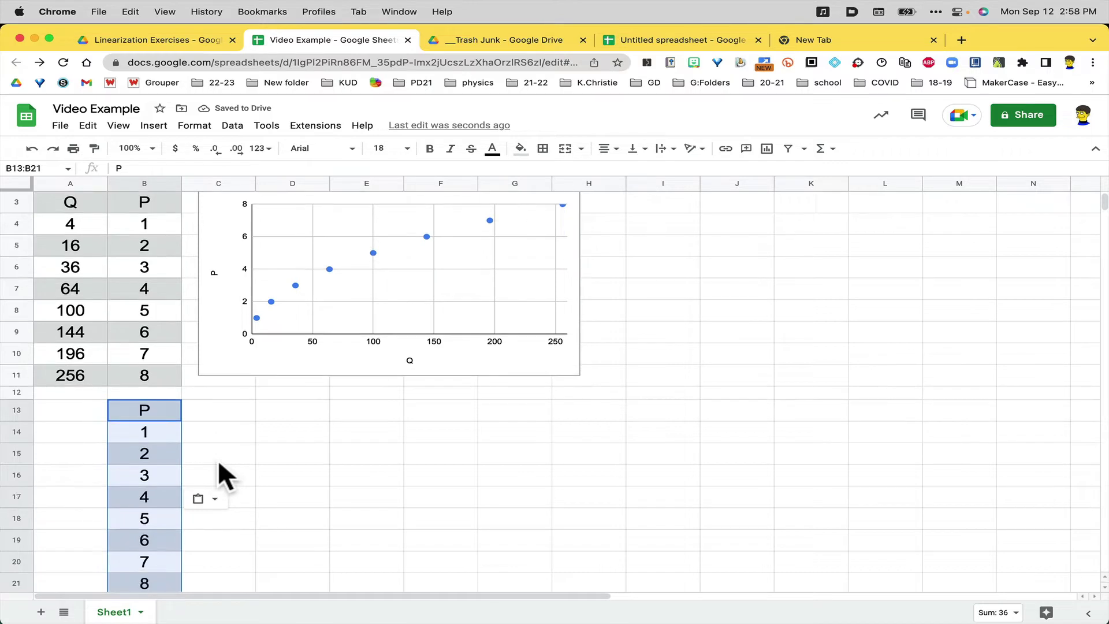
pyautogui.scroll(1, 217, 459)
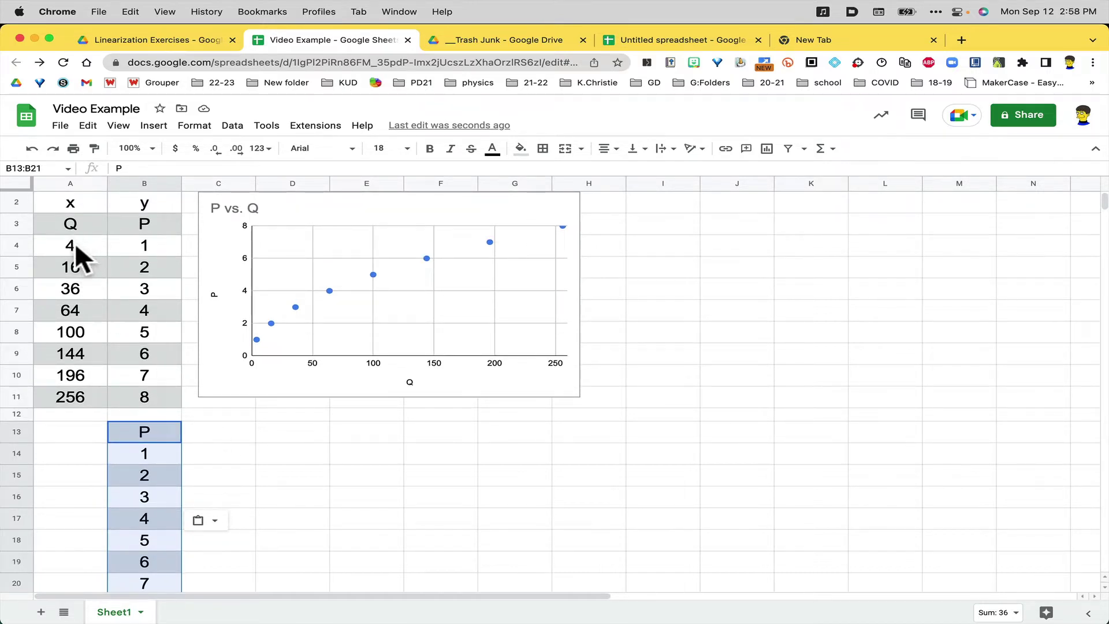
# Step: Enter the header 'sqrt(Q)' in cell A13
pyautogui.click(58, 430)
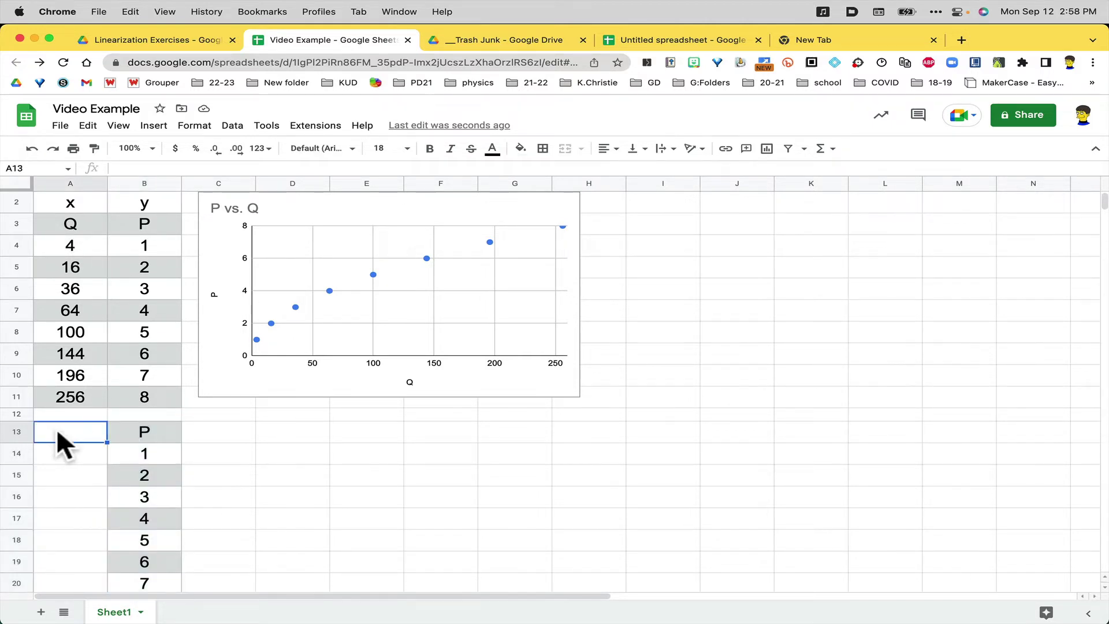
pyautogui.write('sqr')
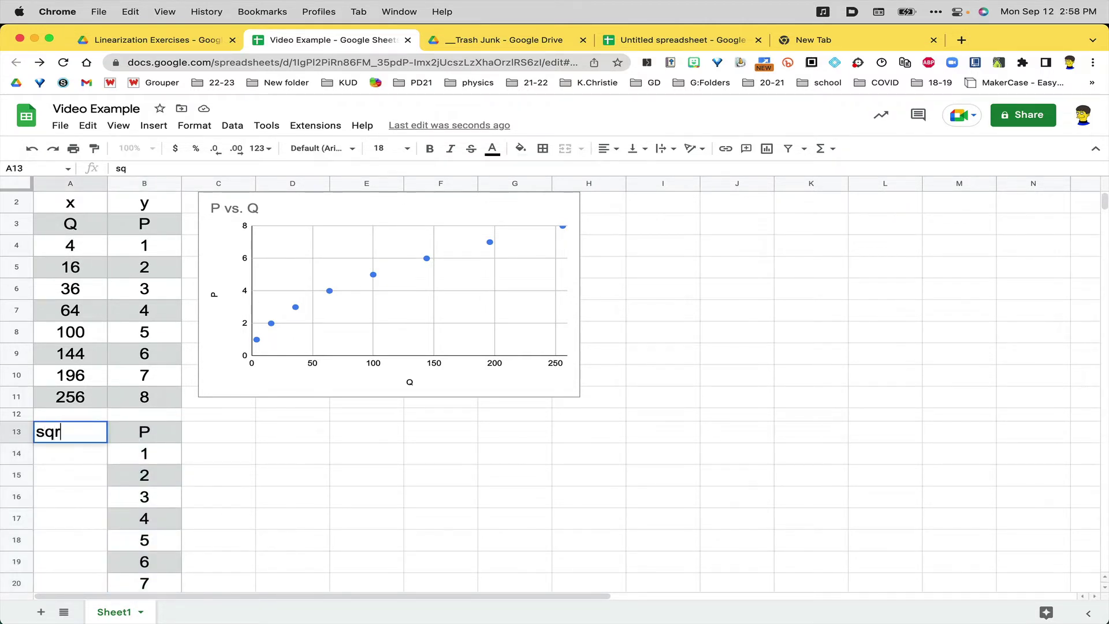
pyautogui.write('t(q)')
pyautogui.press('BackSpace')
pyautogui.press('BackSpace')
pyautogui.write('Q)')
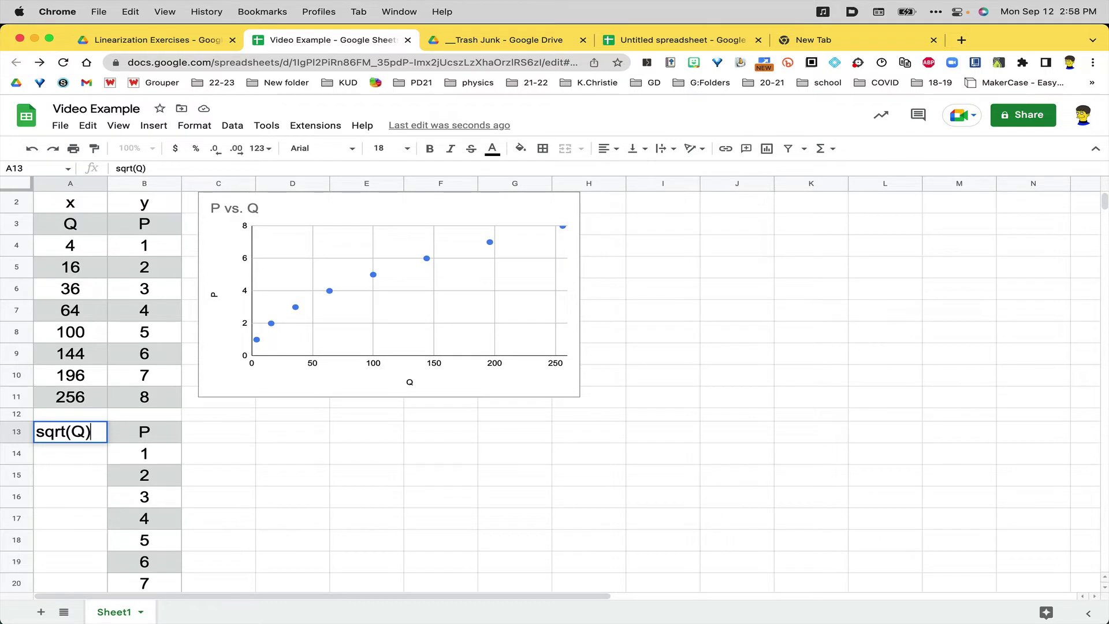
pyautogui.press('Return')
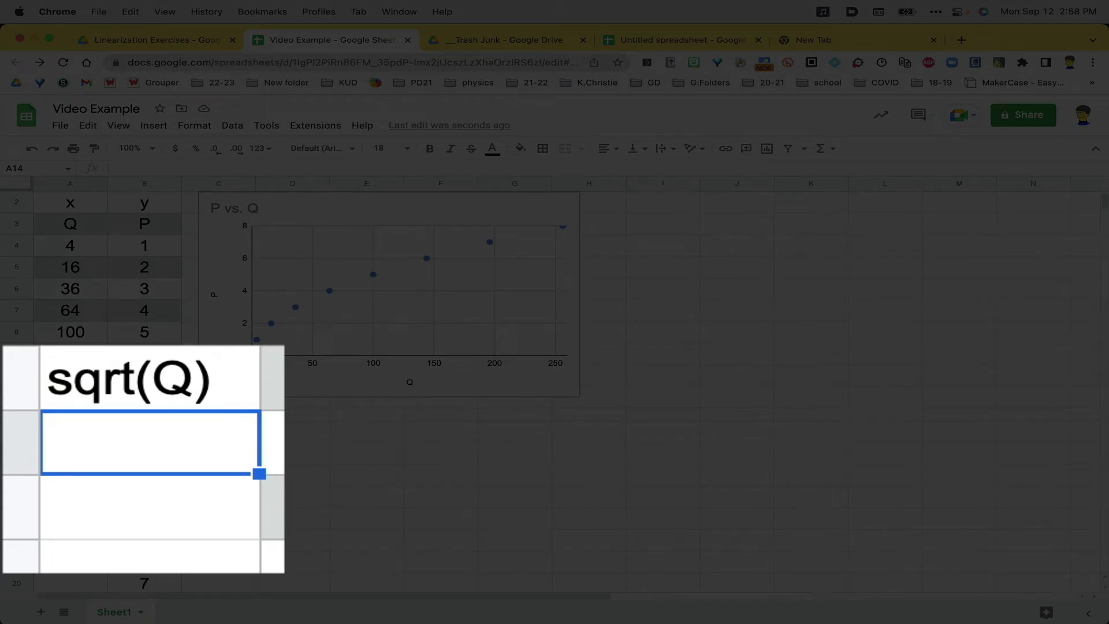
# Step: Enter the formula =sqrt(A4) in A14 so it returns 2
pyautogui.write('=')
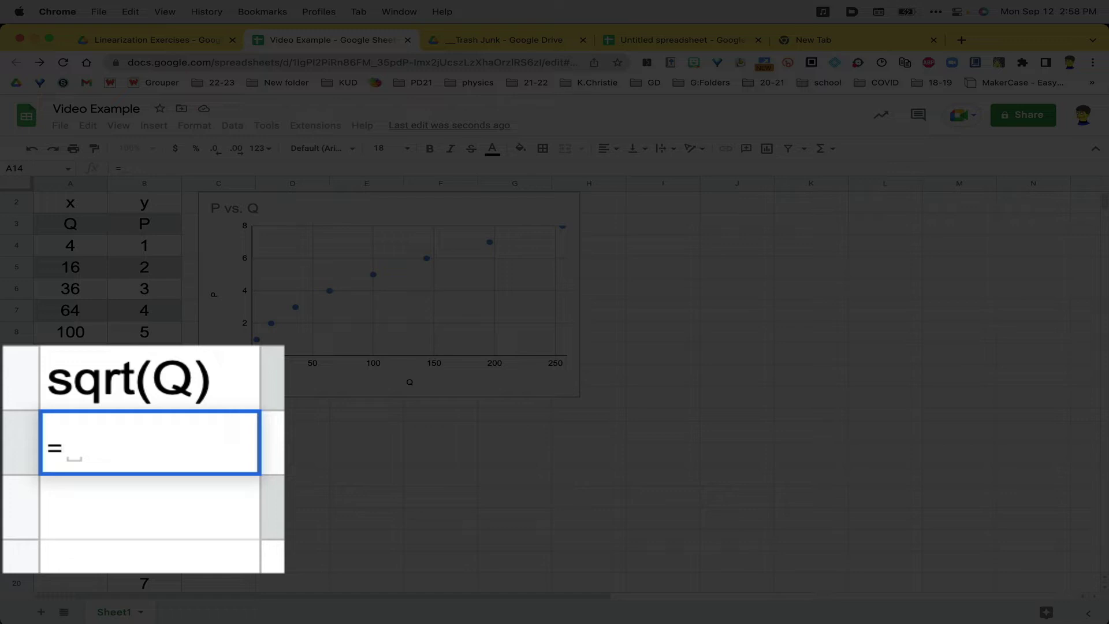
pyautogui.write('sqrt')
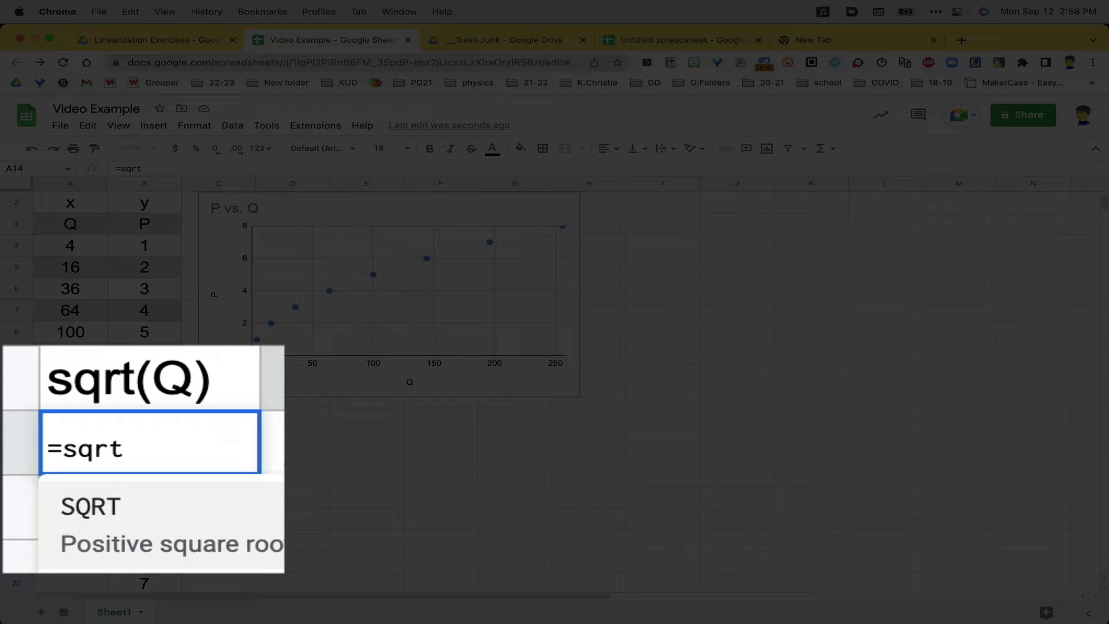
pyautogui.write('(')
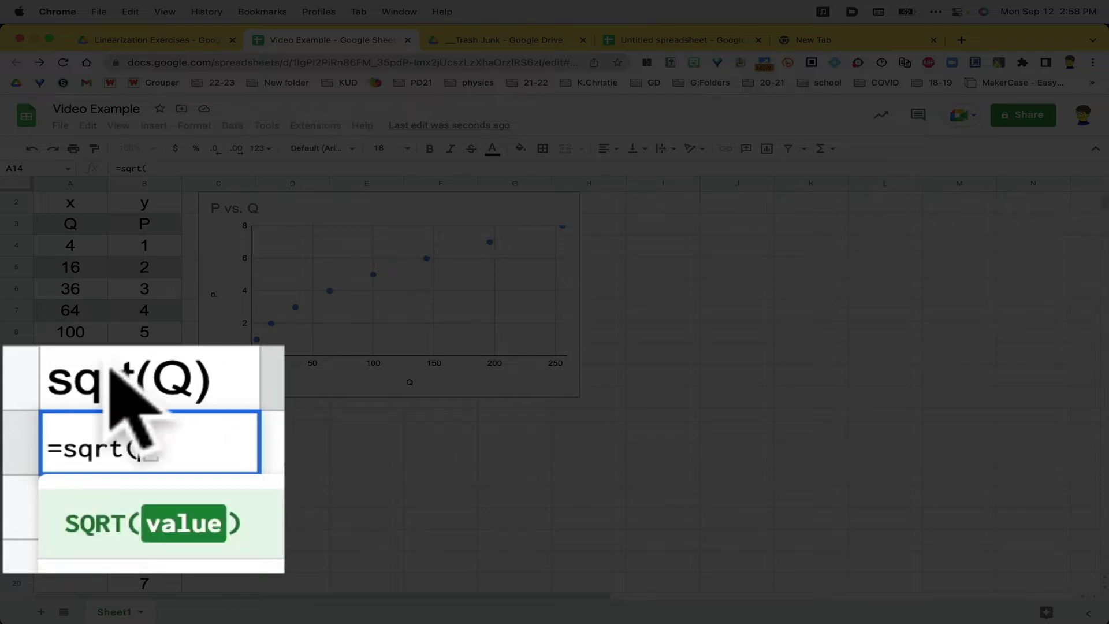
pyautogui.click(65, 242)
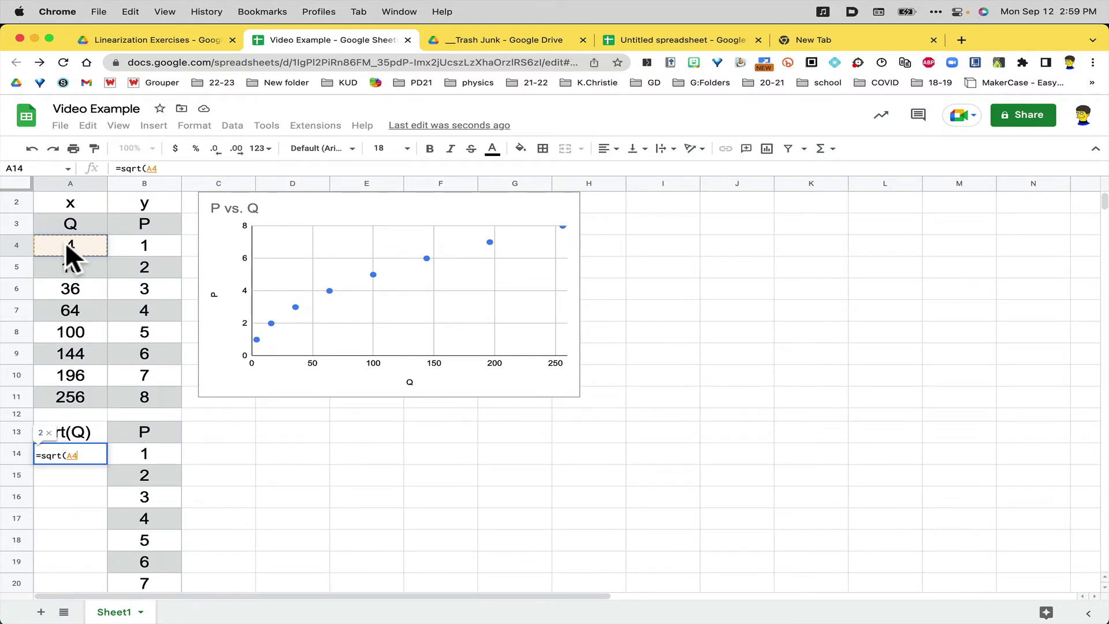
pyautogui.write(')')
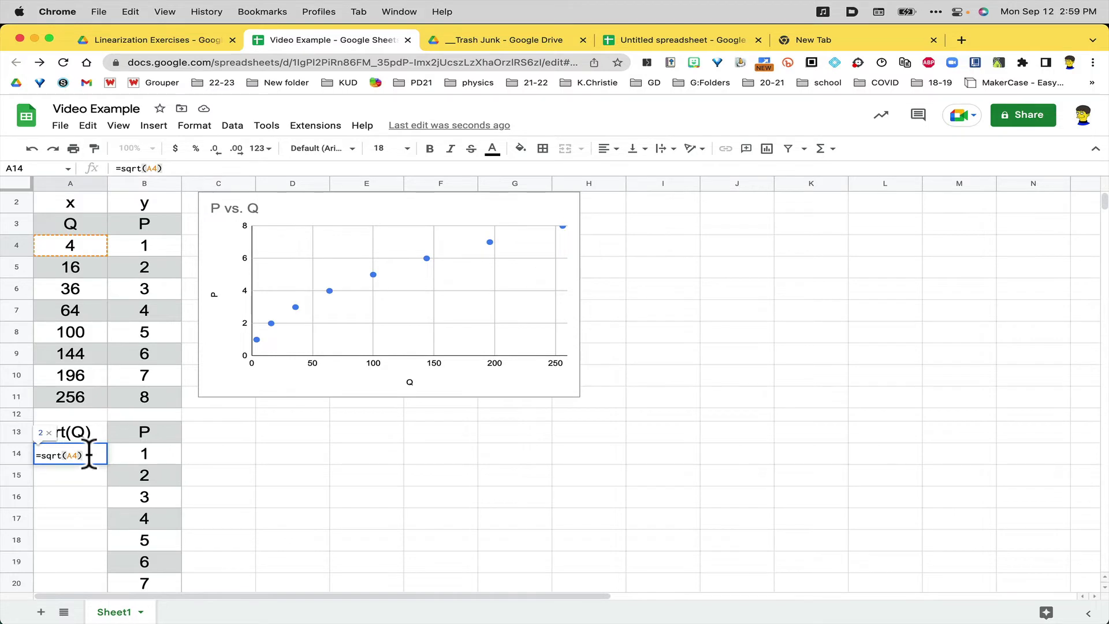
pyautogui.press('Return')
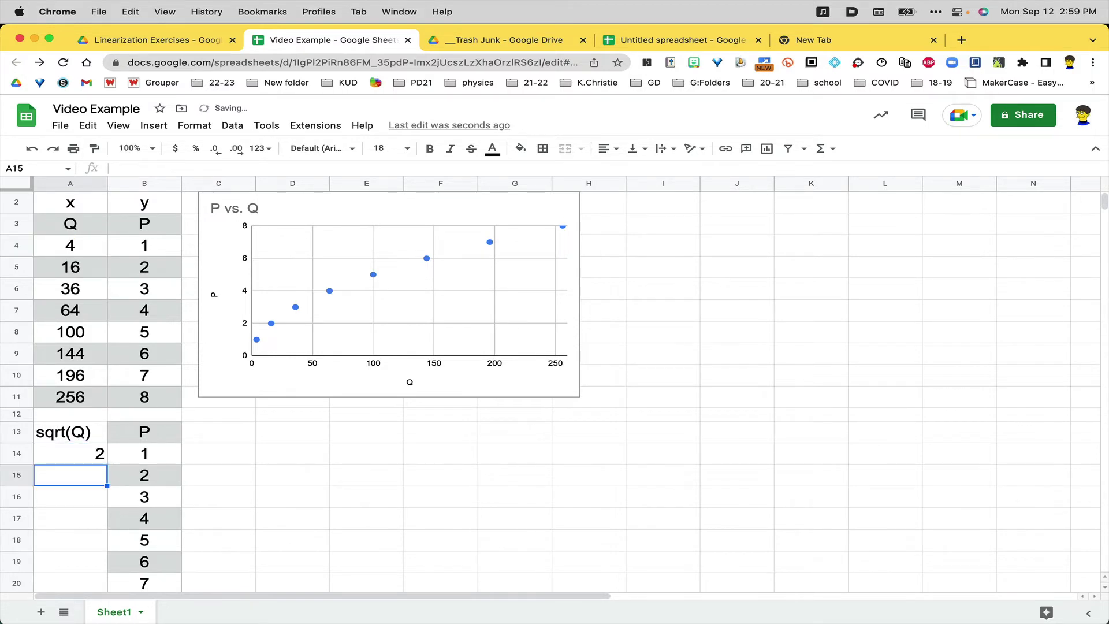
# Step: Copy the A14 square-root formula down through A15:A21, giving values 4 to 16
pyautogui.click(89, 446)
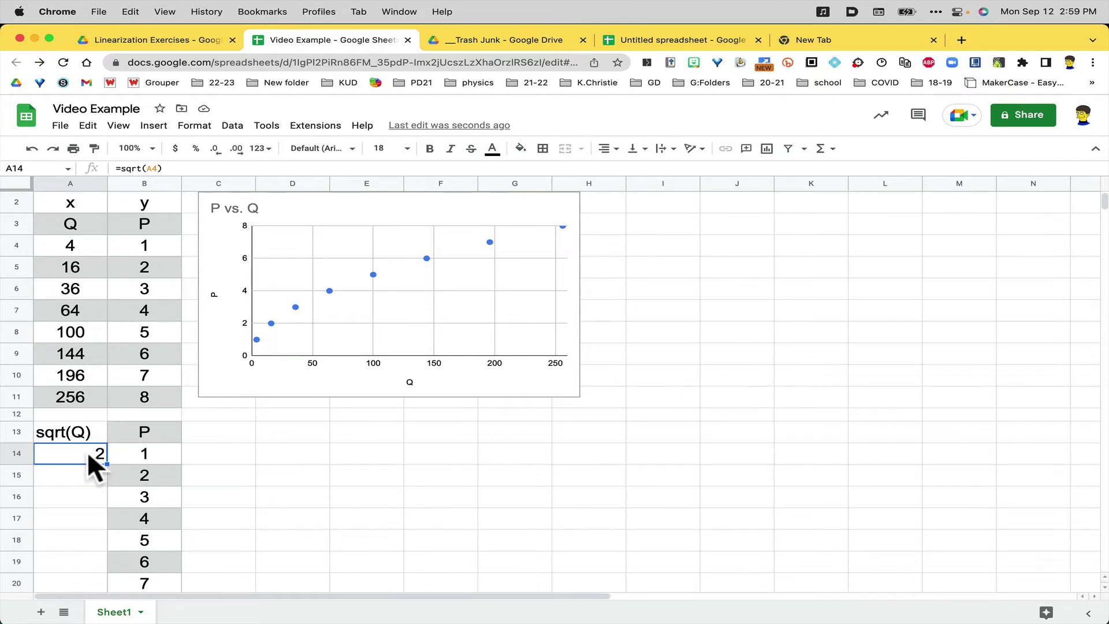
pyautogui.press('cmd+c')
pyautogui.click(85, 476)
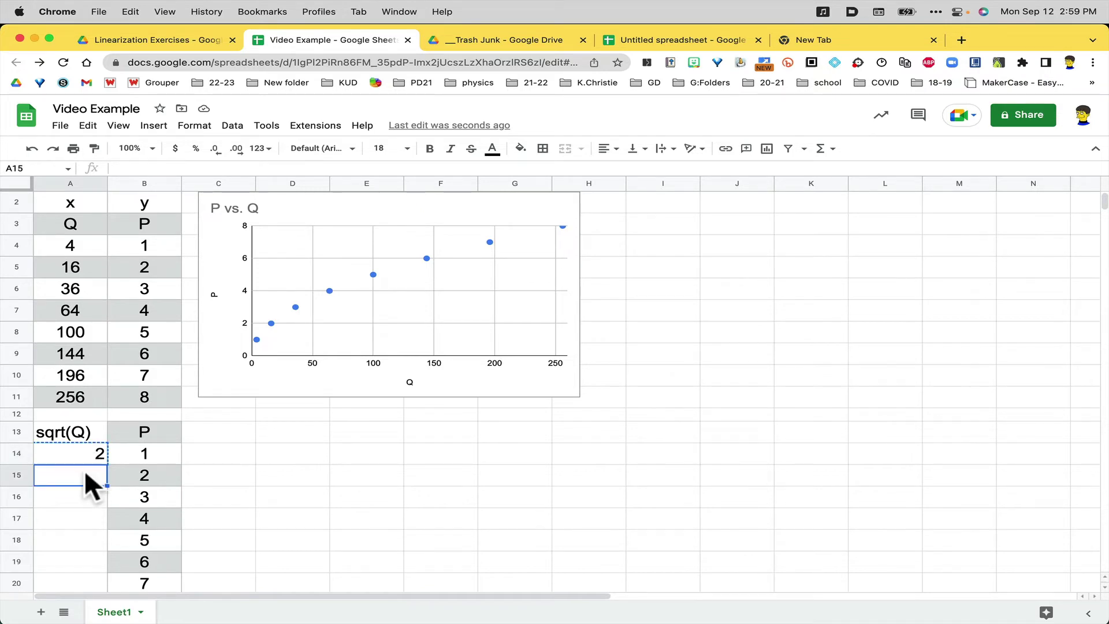
pyautogui.press('cmd+v')
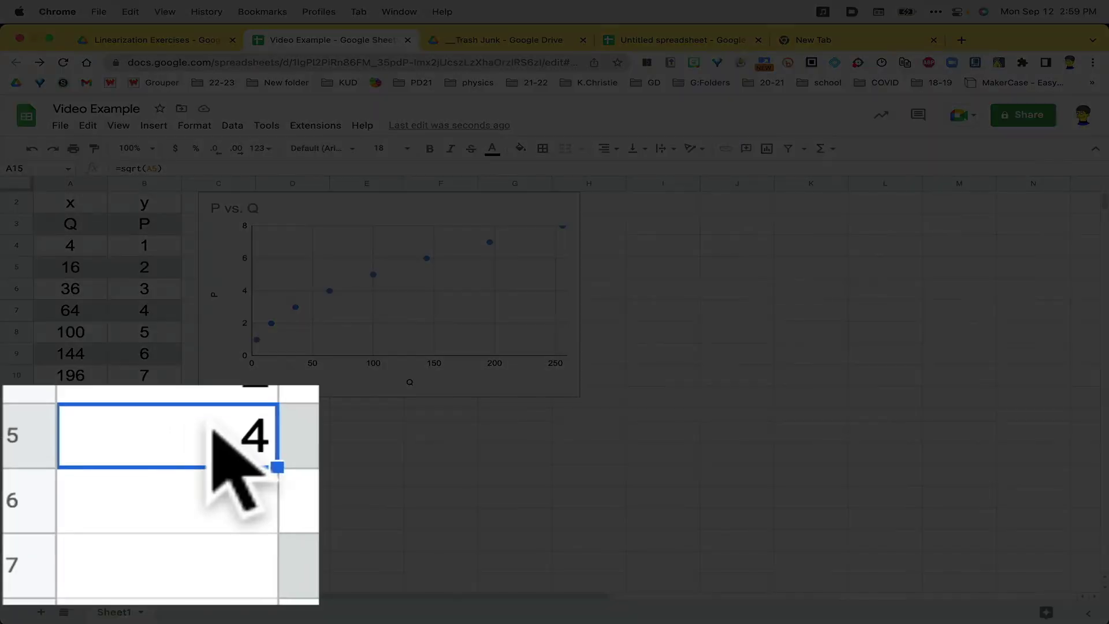
pyautogui.doubleClick(86, 472)
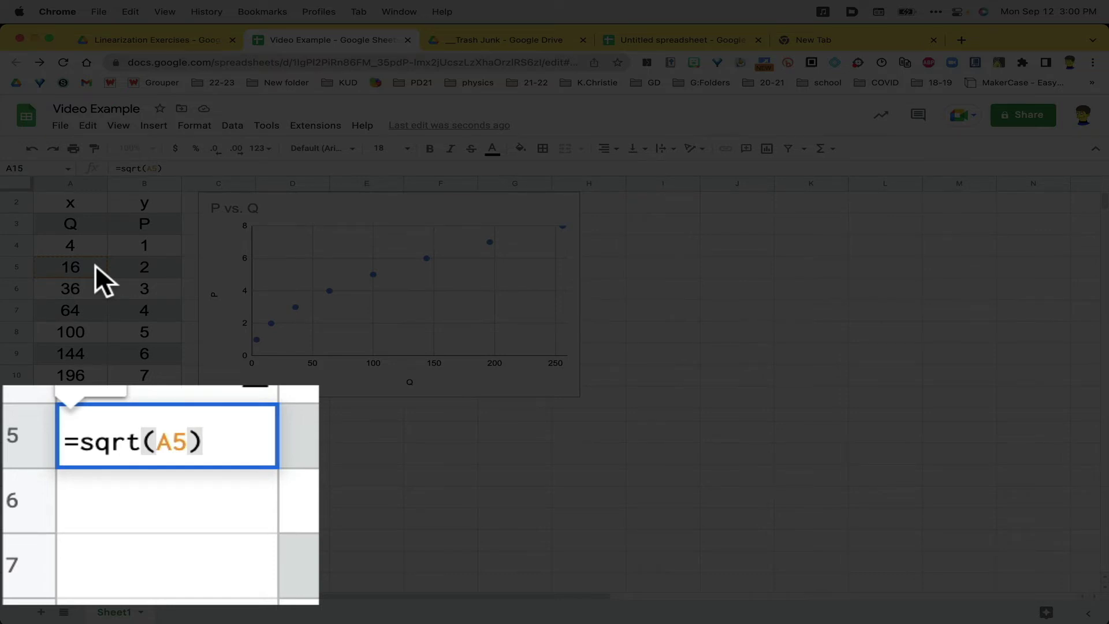
pyautogui.press('Return')
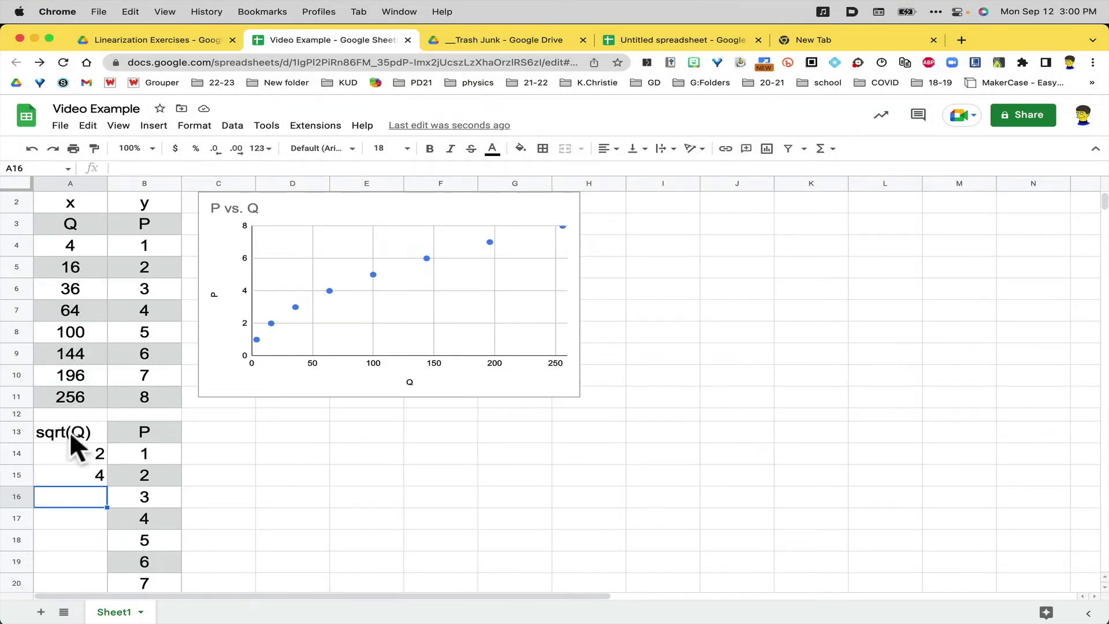
pyautogui.click(76, 473)
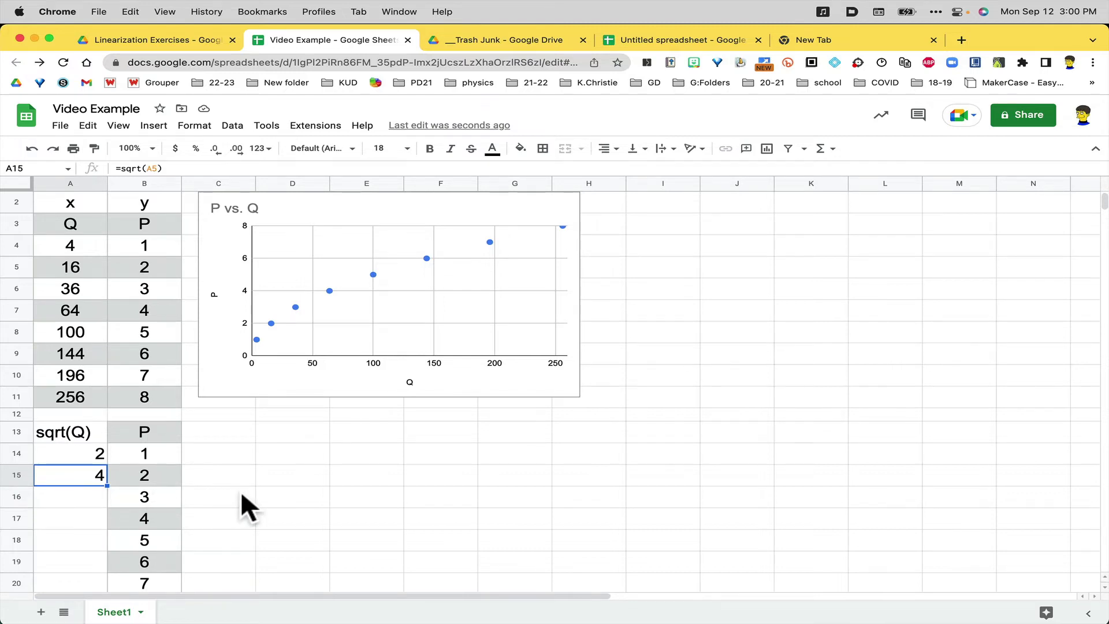
pyautogui.scroll(-2, 241, 495)
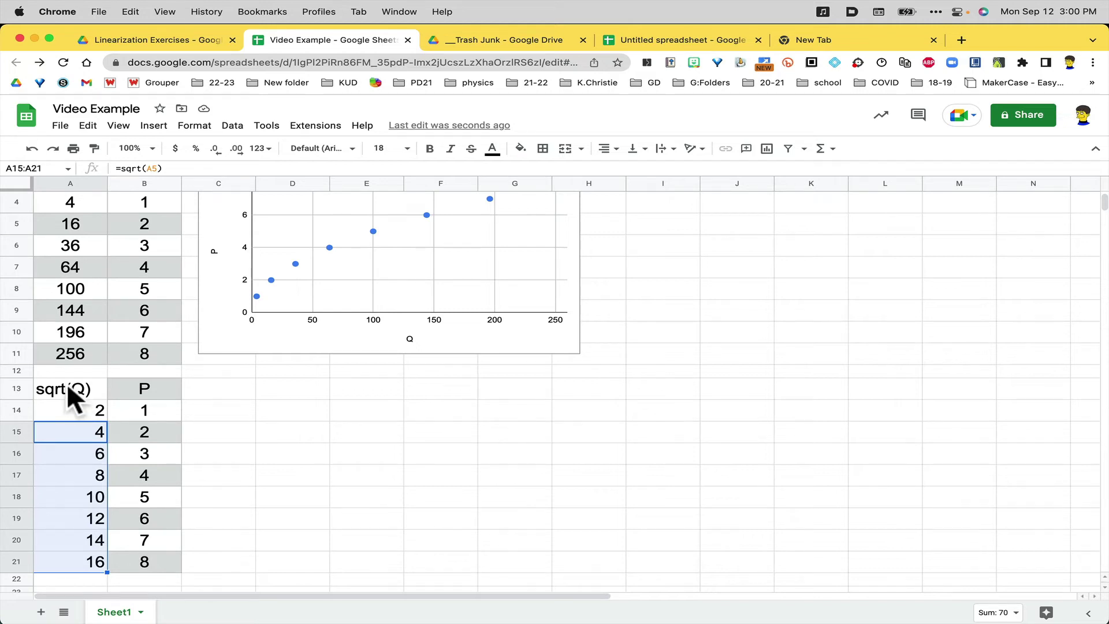
pyautogui.click(69, 388)
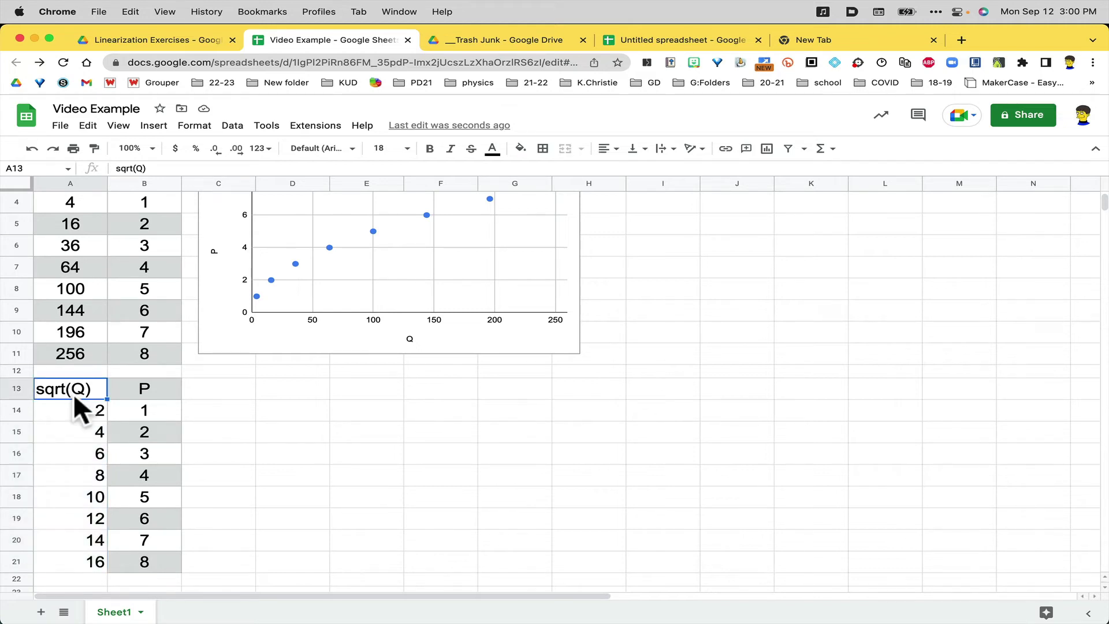
# Step: Chart A13:B21 as a P vs. sqrt(Q) scatter chart placed beneath the first chart
pyautogui.keyDown('shift'); pyautogui.click(145, 552); pyautogui.keyUp('shift')
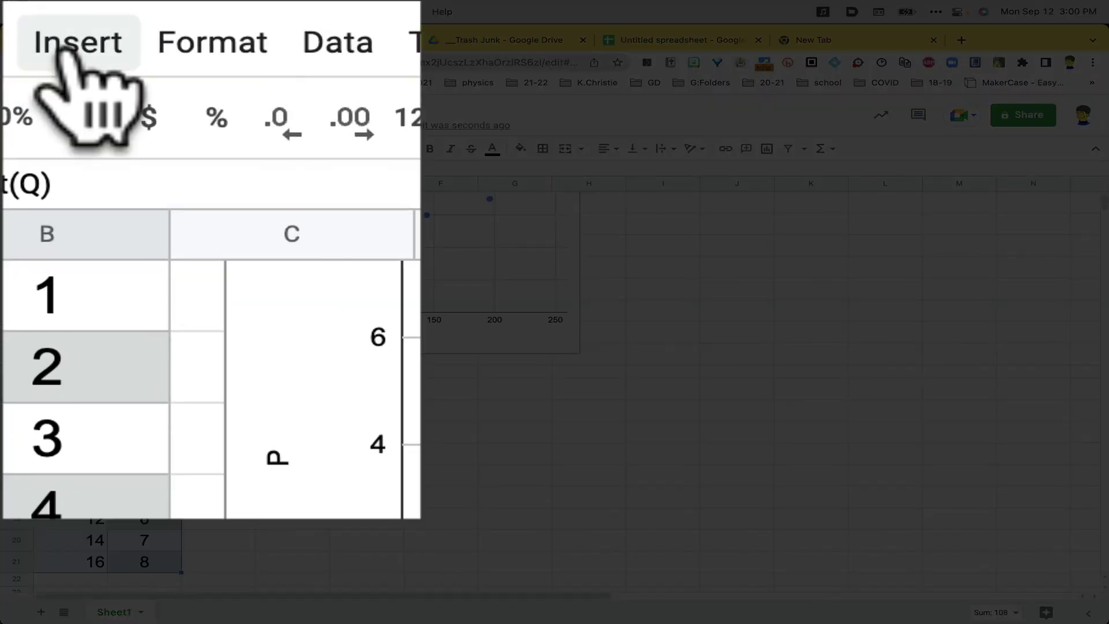
pyautogui.click(150, 127)
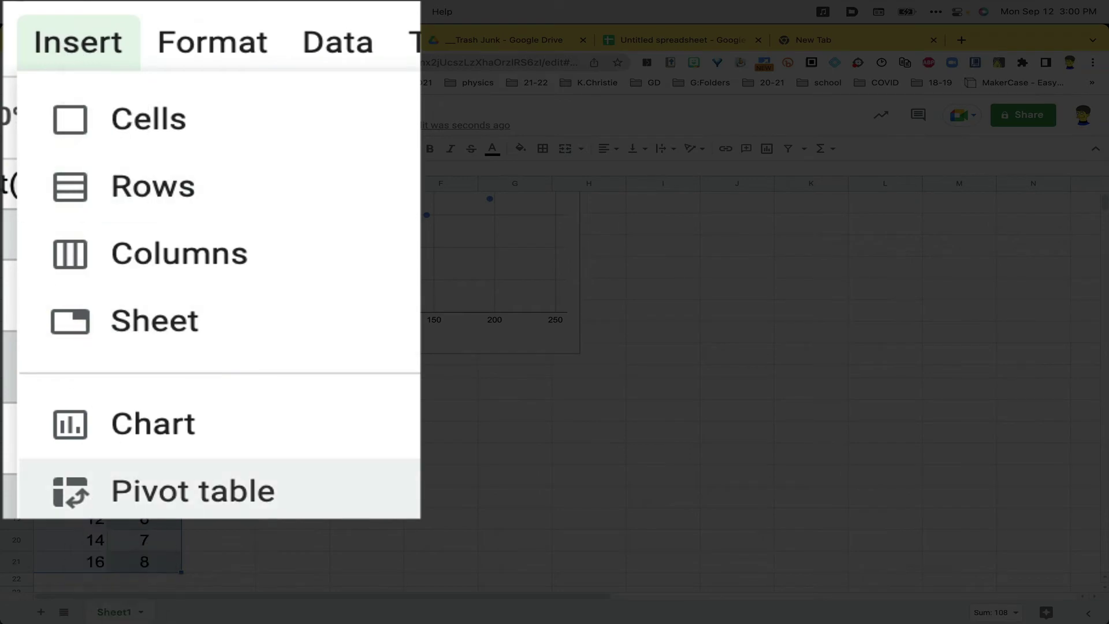
pyautogui.click(92, 428)
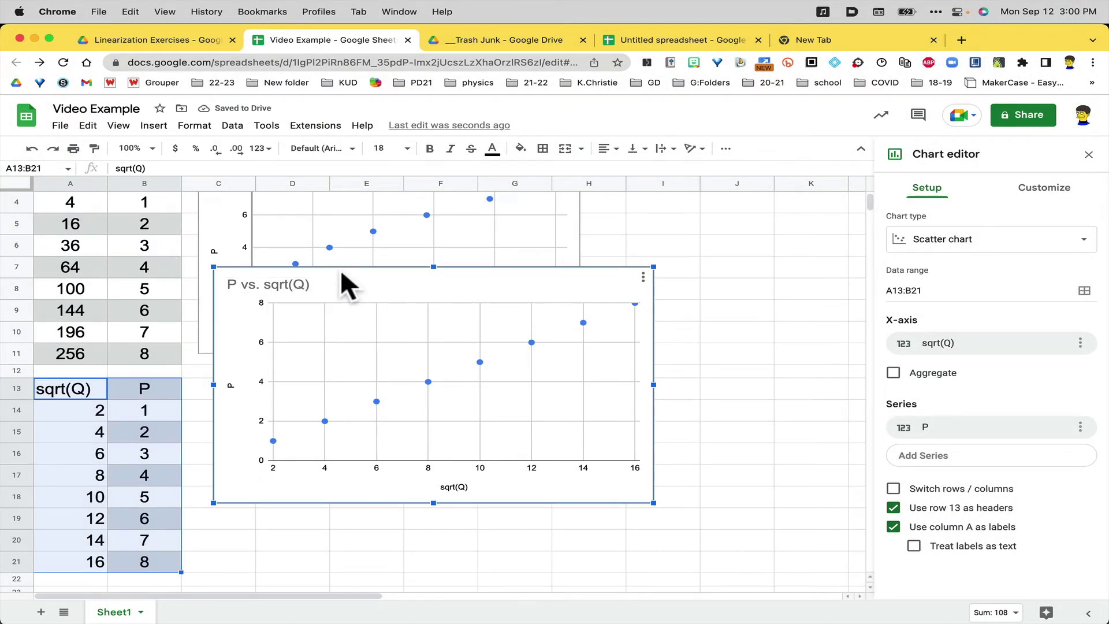
pyautogui.moveTo(343, 275); pyautogui.dragTo(335, 347)
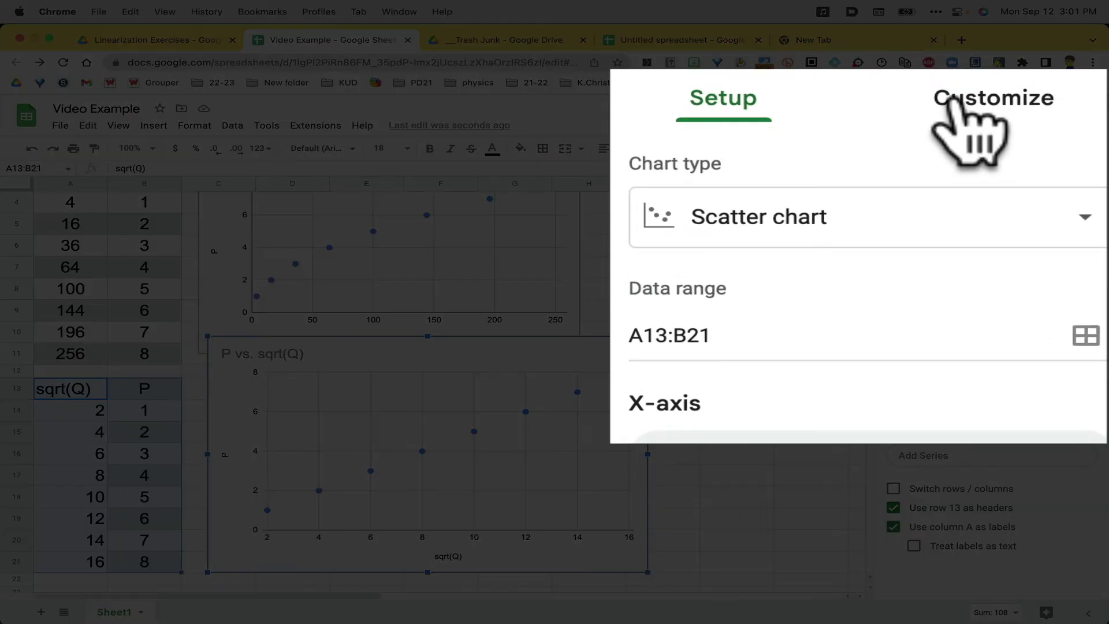
# Step: Add a trendline to the P vs. sqrt(Q) chart's series in the Customize settings
pyautogui.click(949, 100)
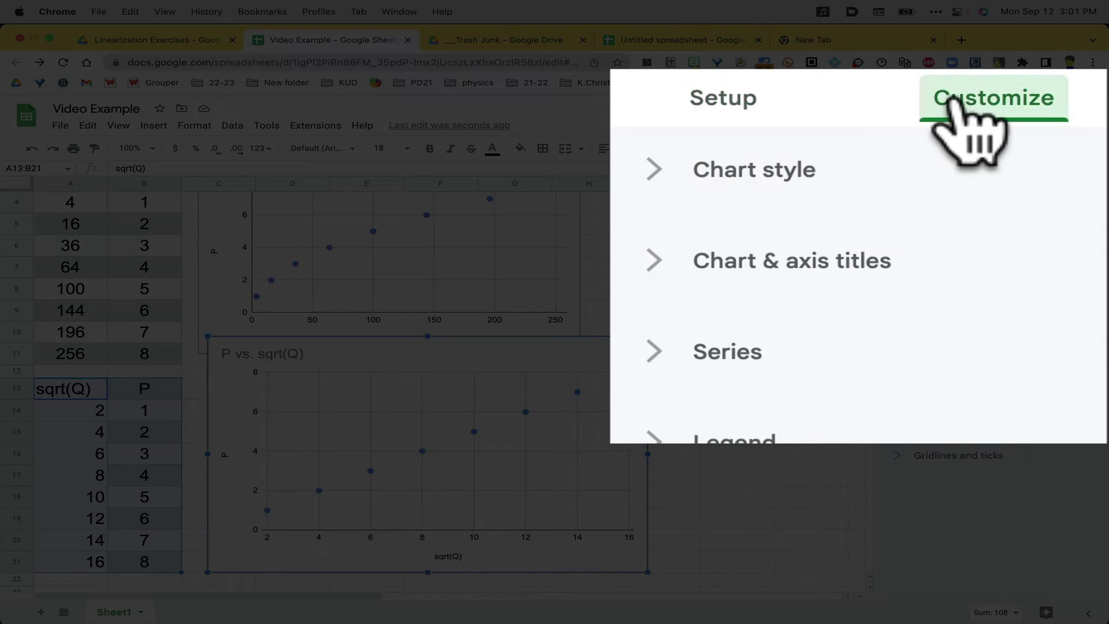
pyautogui.click(652, 357)
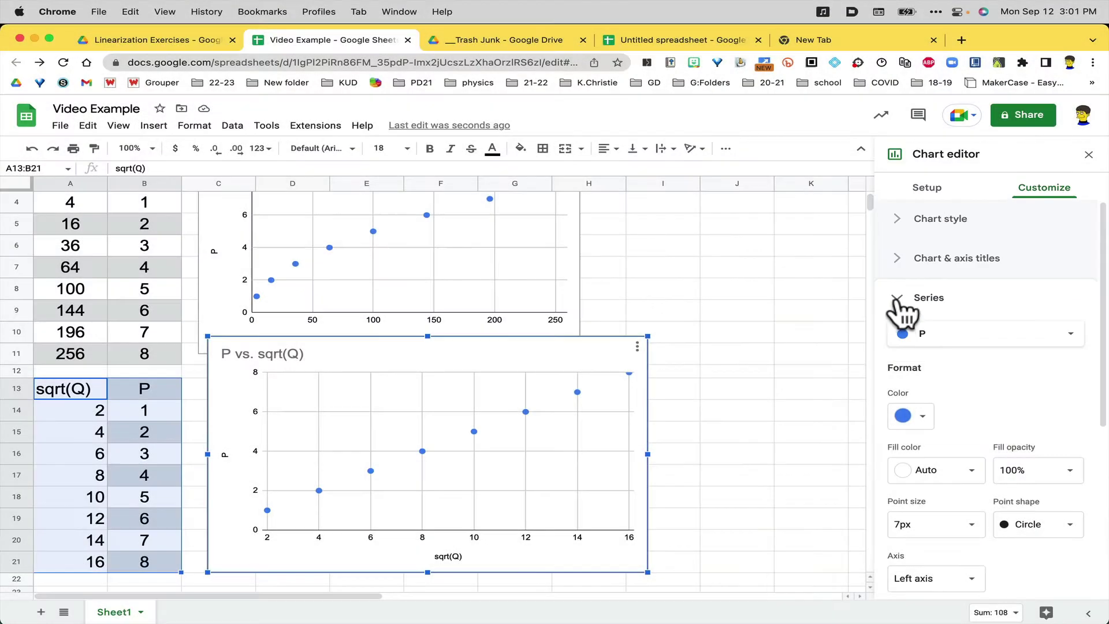
pyautogui.scroll(-1, 947, 361)
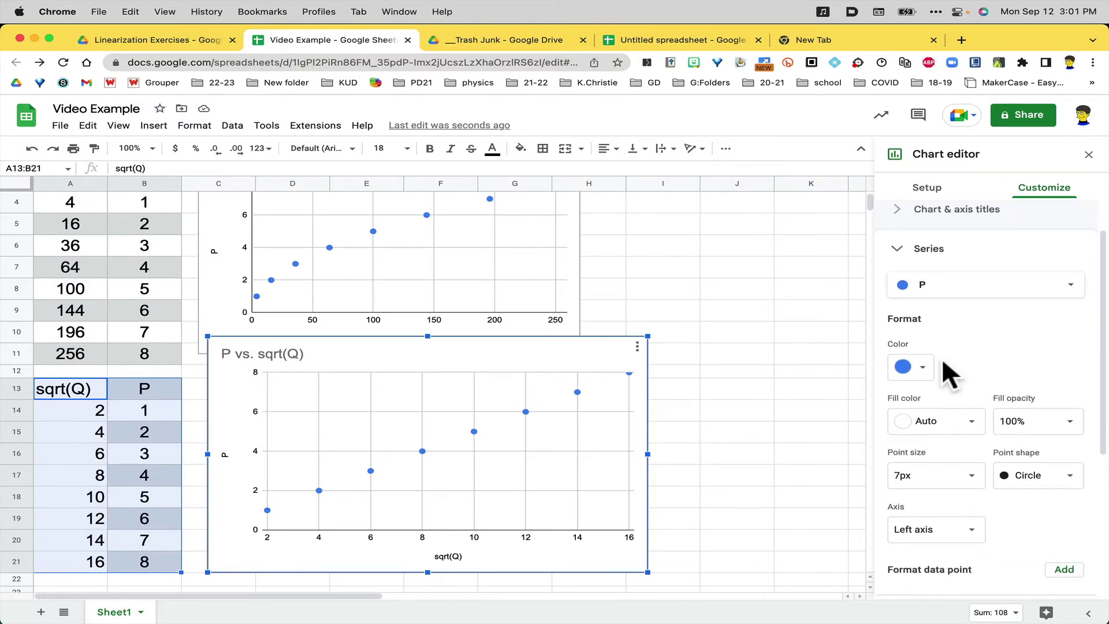
pyautogui.scroll(-2, 962, 370)
pyautogui.scroll(-2, 964, 370)
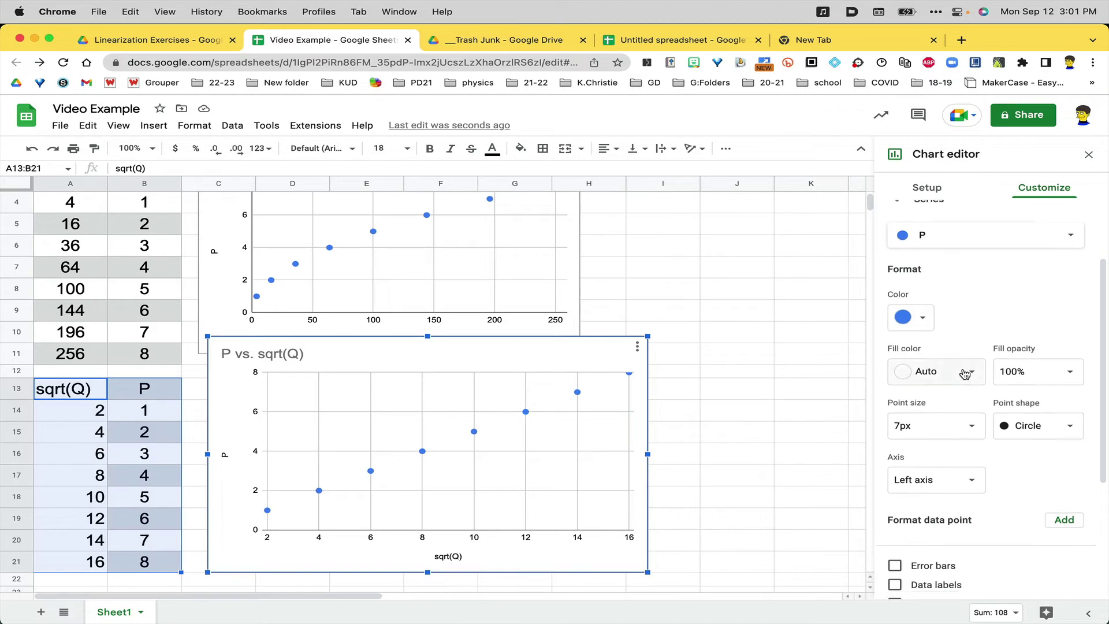
pyautogui.scroll(-3, 995, 400)
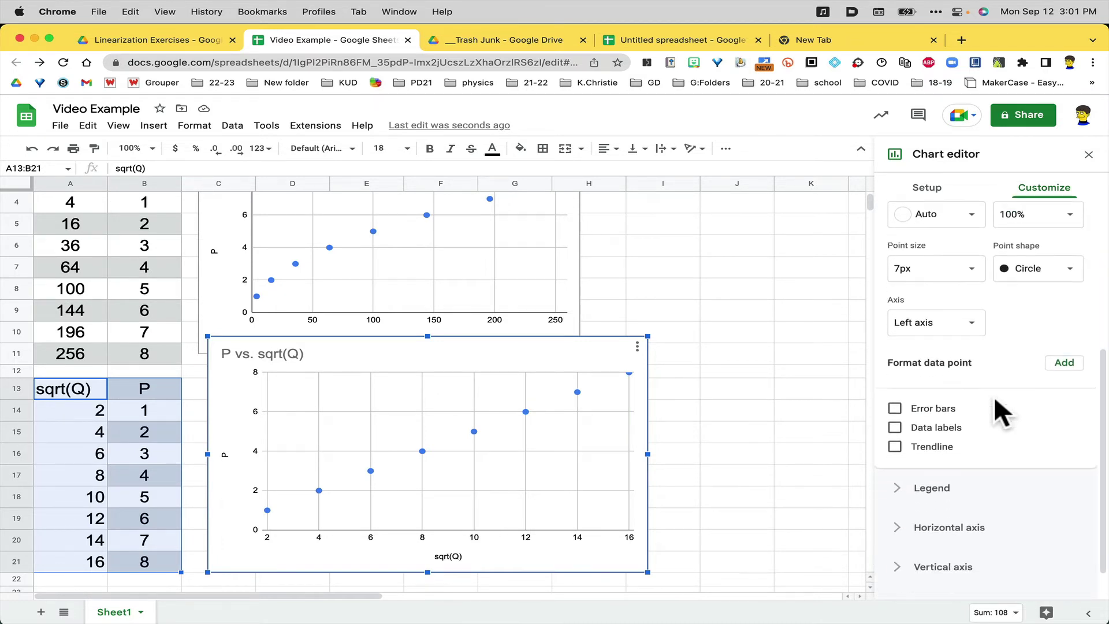
pyautogui.scroll(-2, 993, 413)
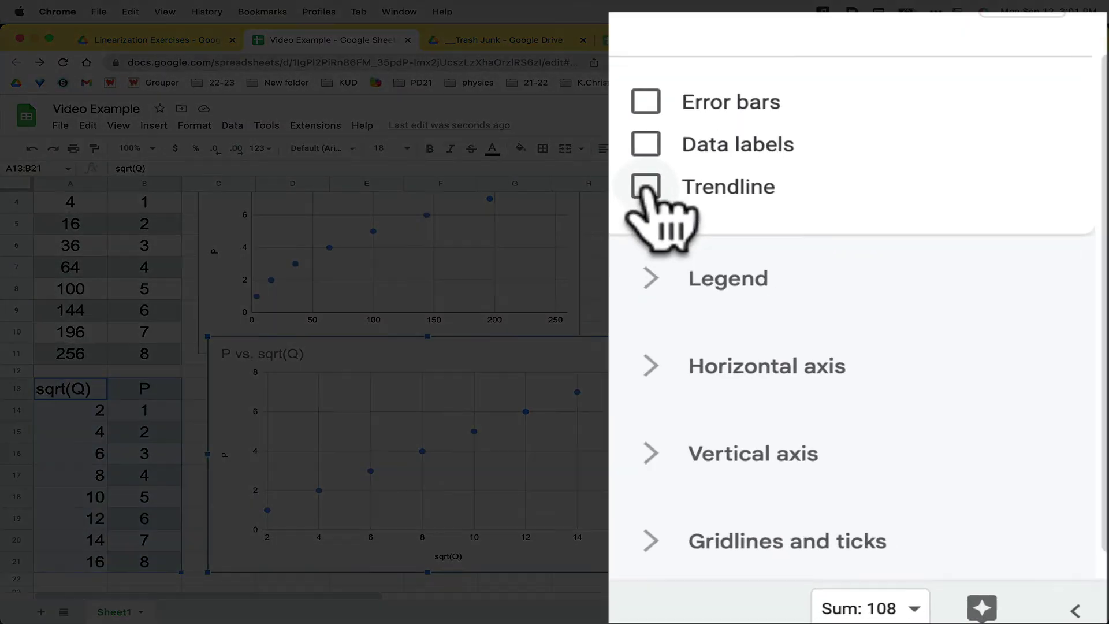
pyautogui.click(646, 186)
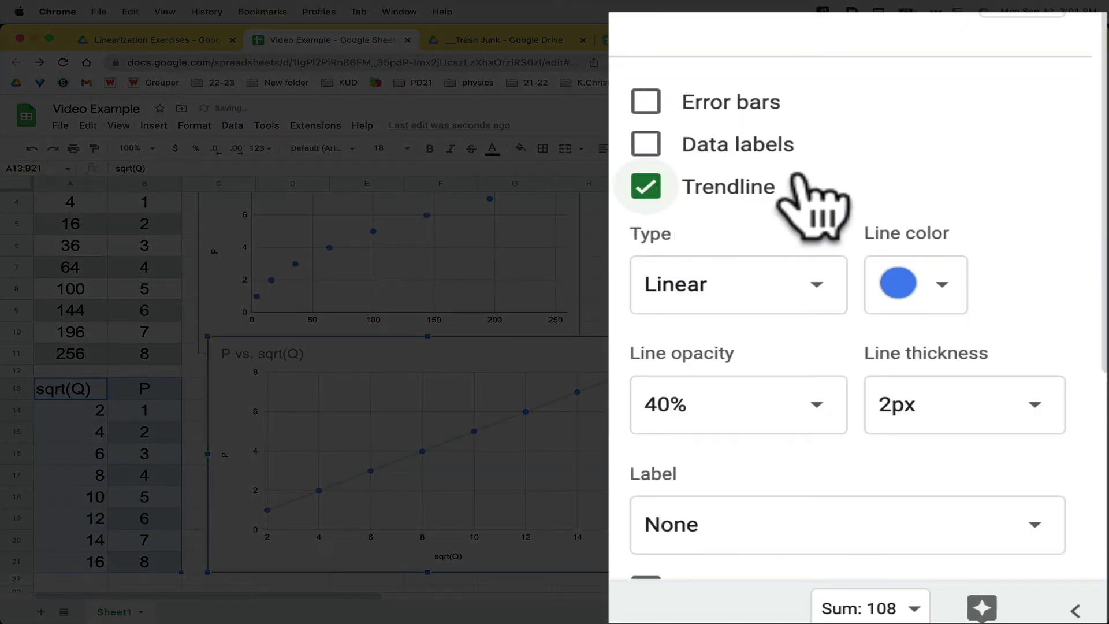
# Step: Make the trendline red and 4px thick, and show its R² value
pyautogui.scroll(-3, 812, 205)
pyautogui.click(936, 194)
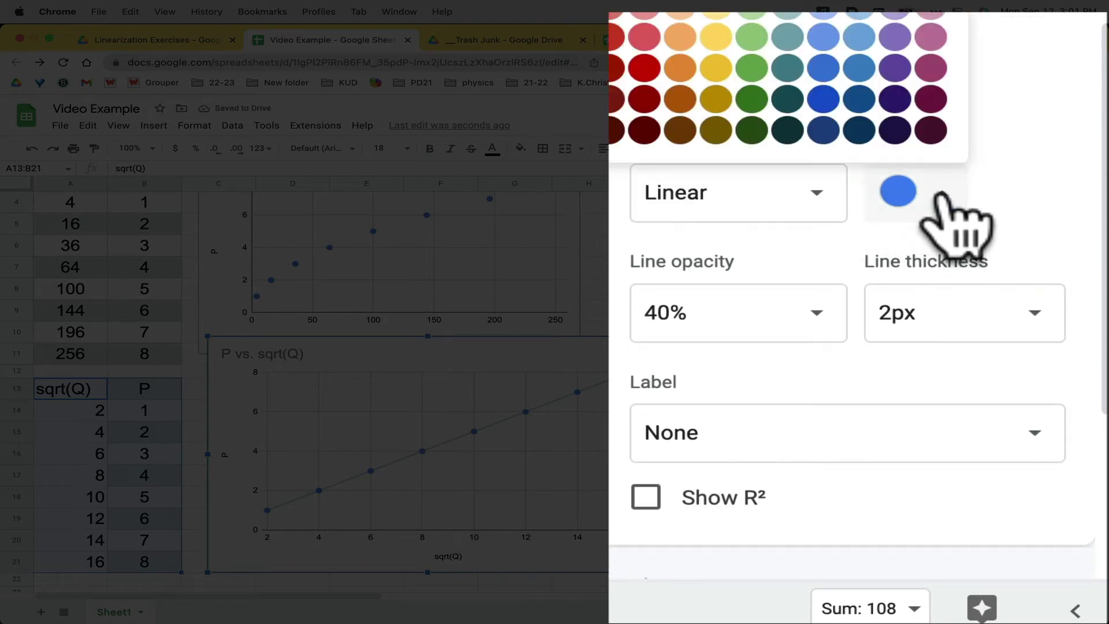
pyautogui.click(644, 67)
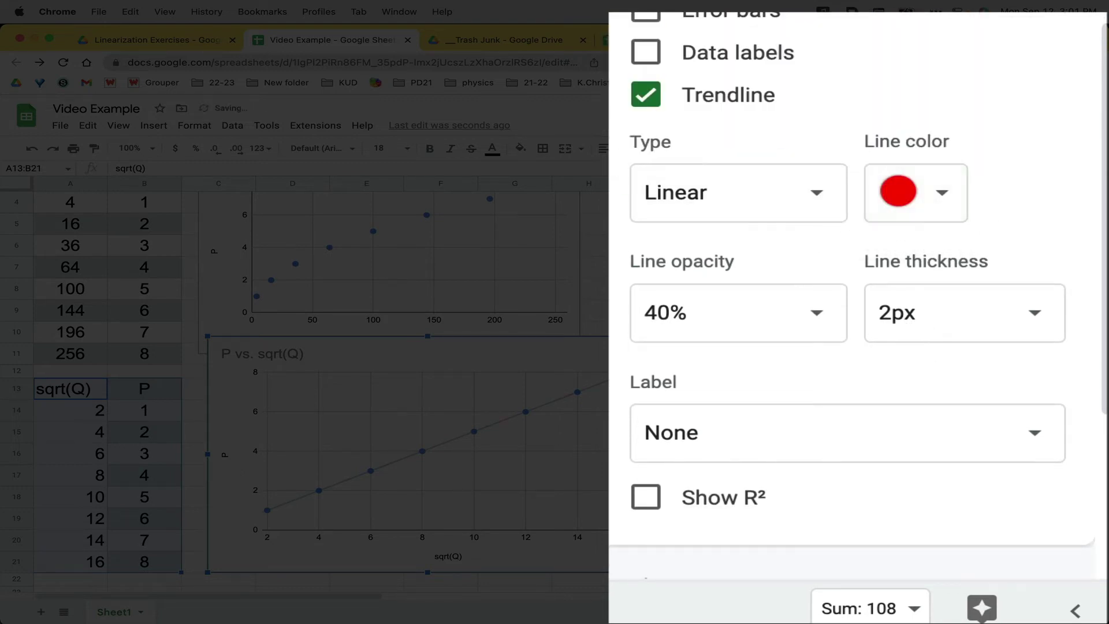
pyautogui.click(1037, 315)
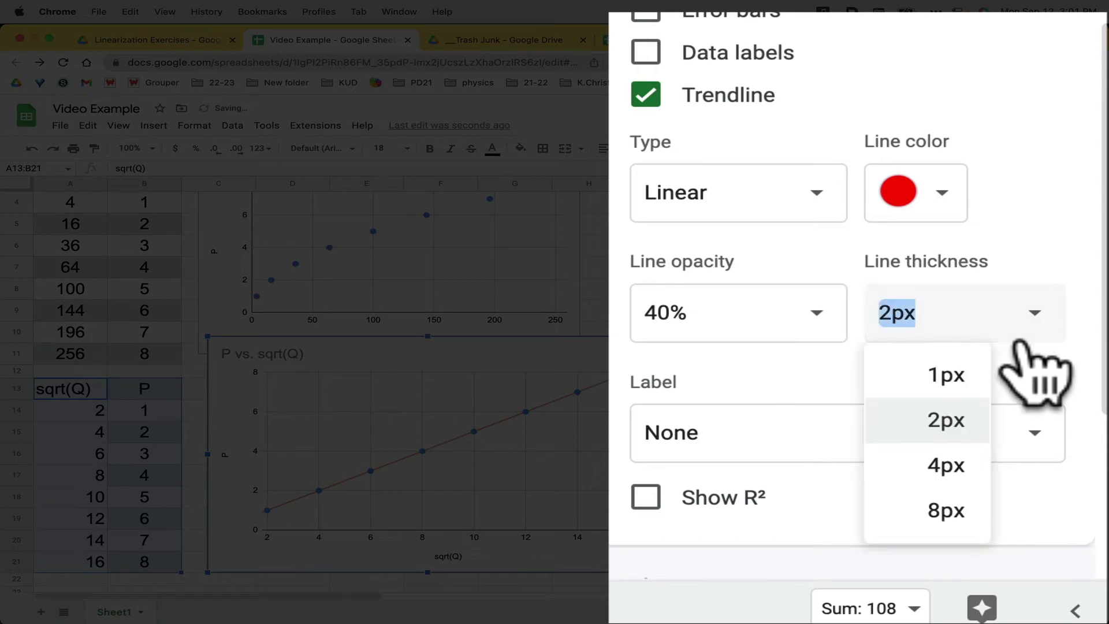
pyautogui.click(948, 465)
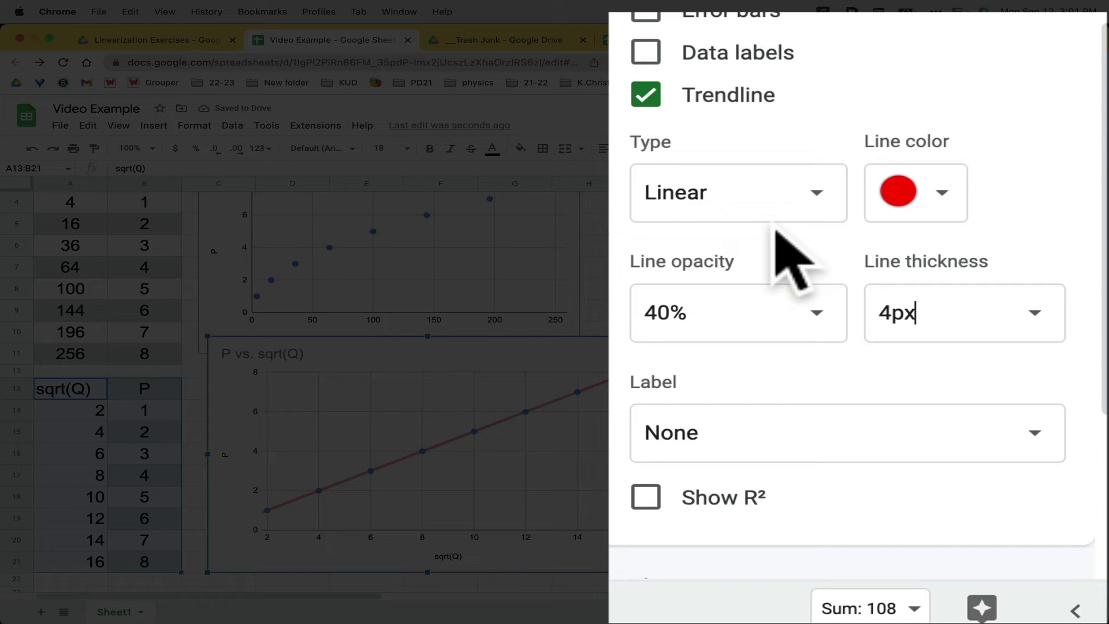
pyautogui.scroll(-3, 690, 280)
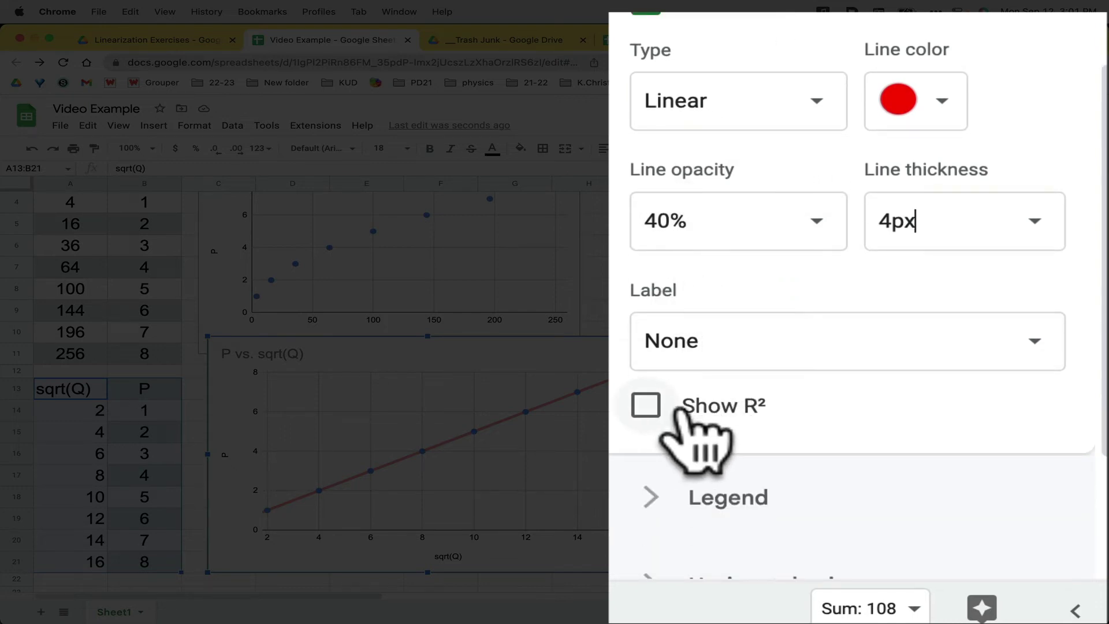
pyautogui.scroll(-3, 687, 404)
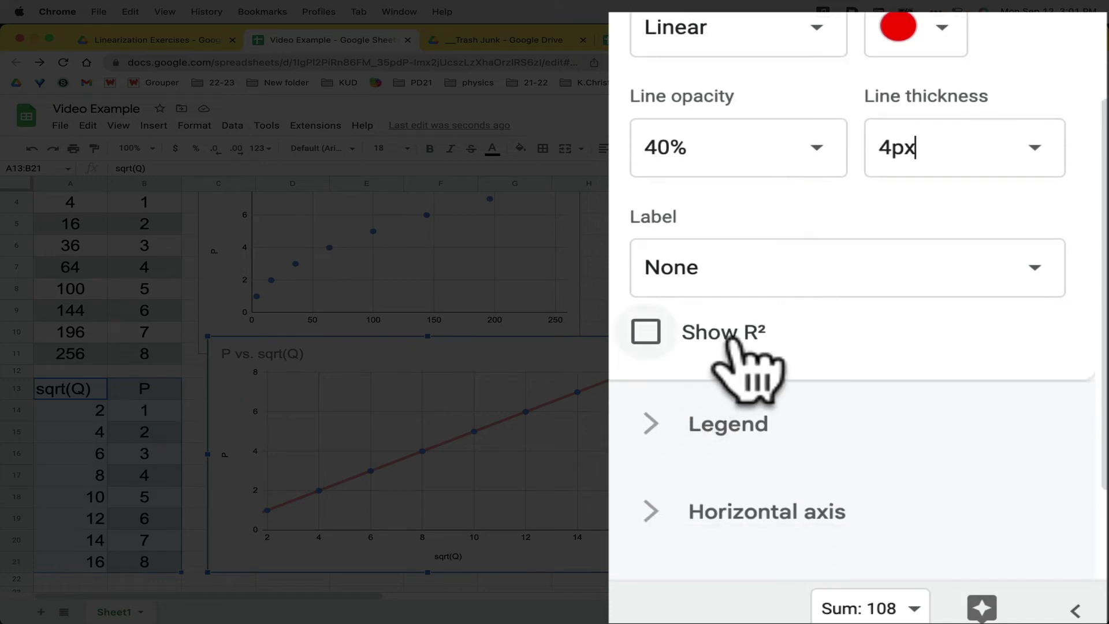
pyautogui.click(646, 331)
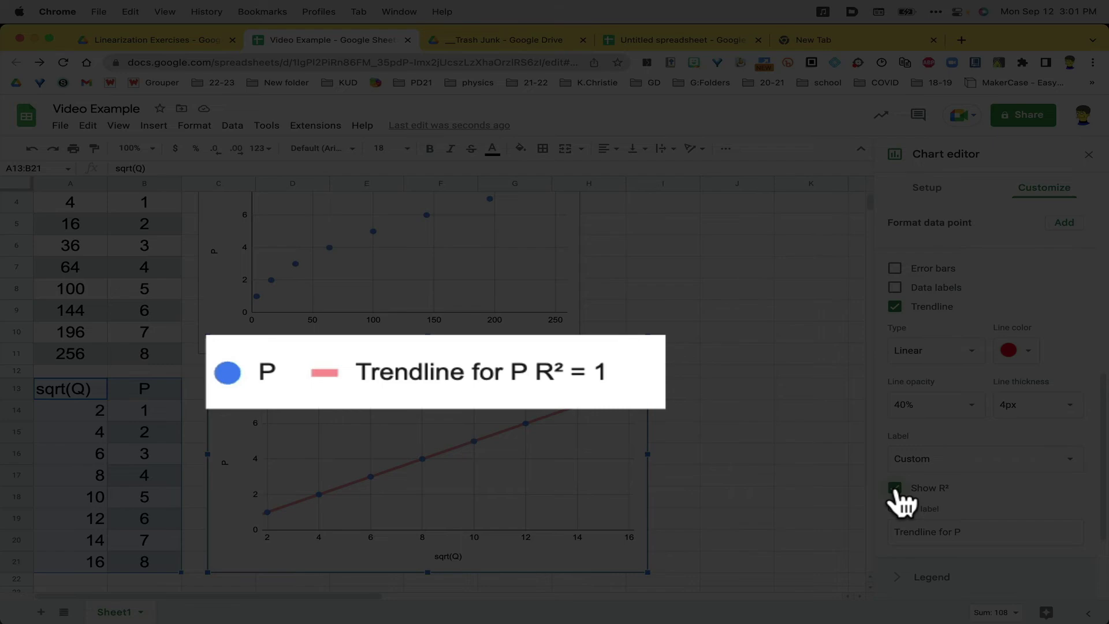
# Step: Set the P vs. sqrt(Q) trendline label to Use Equation, showing 0.5*x + 0
pyautogui.scroll(-2, 936, 491)
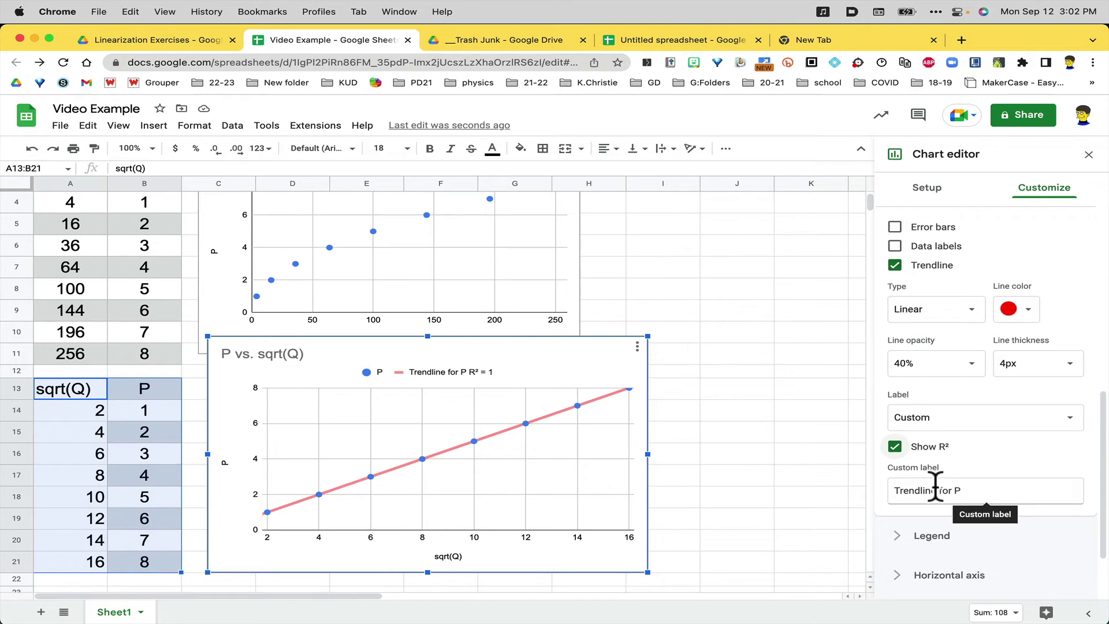
pyautogui.scroll(-2, 935, 488)
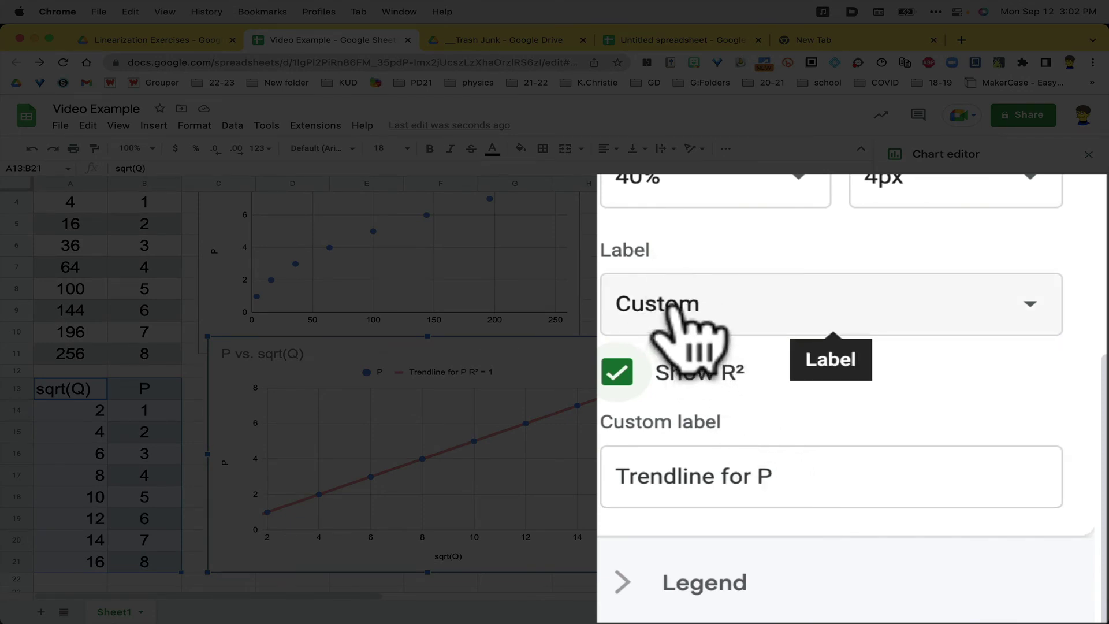
pyautogui.click(693, 311)
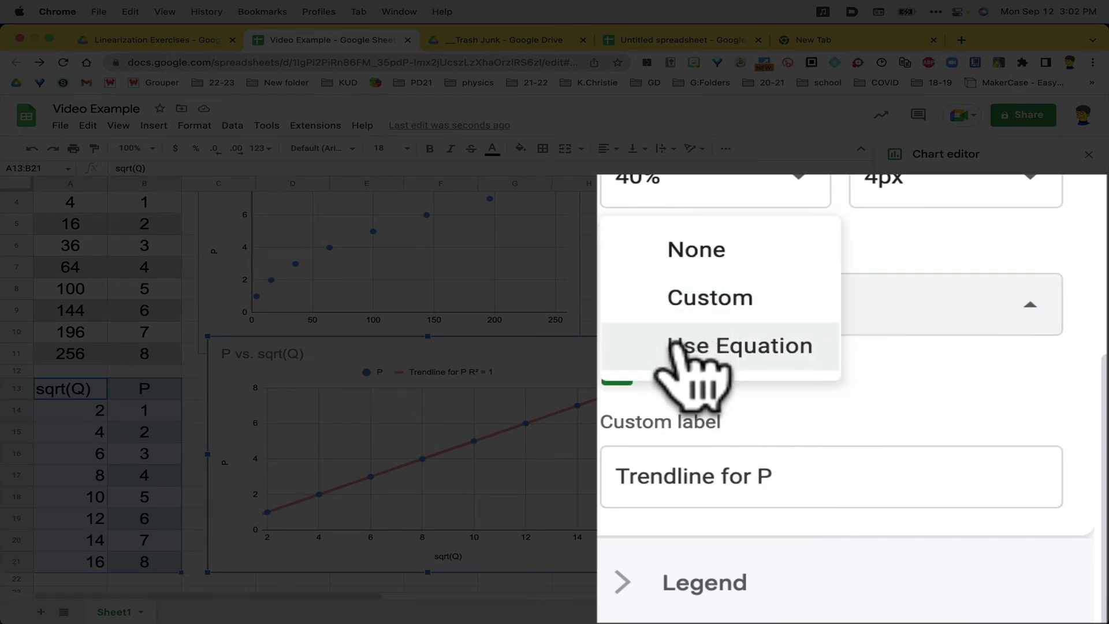
pyautogui.click(688, 349)
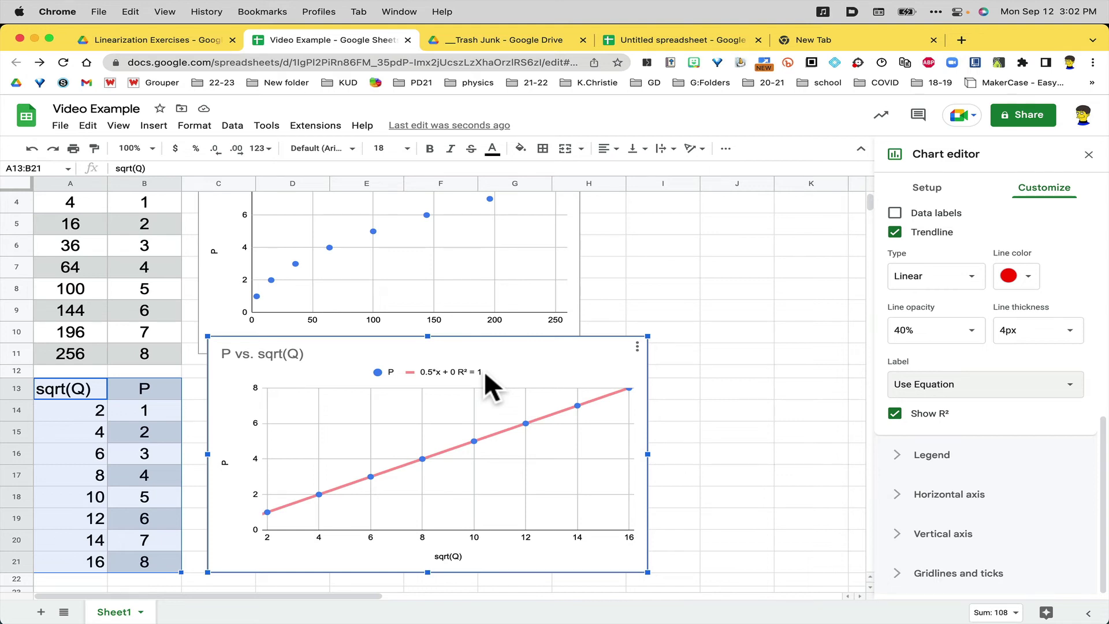
pyautogui.scroll(3, 645, 299)
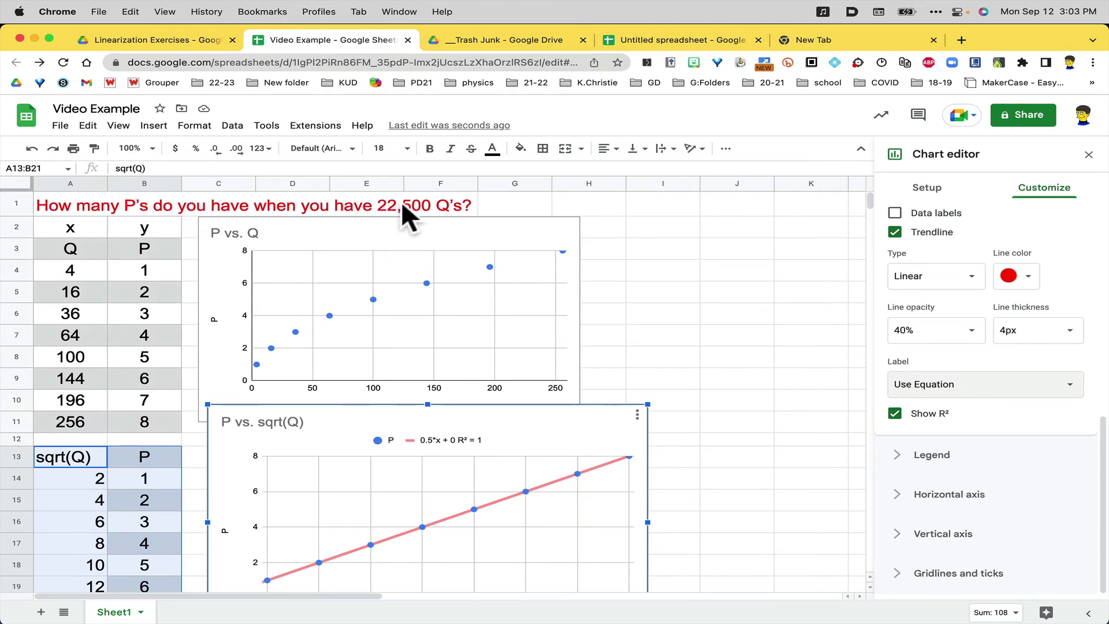
# Step: Enter =0.5*sqrt(22500) in cell H1, returning 75
pyautogui.click(572, 202)
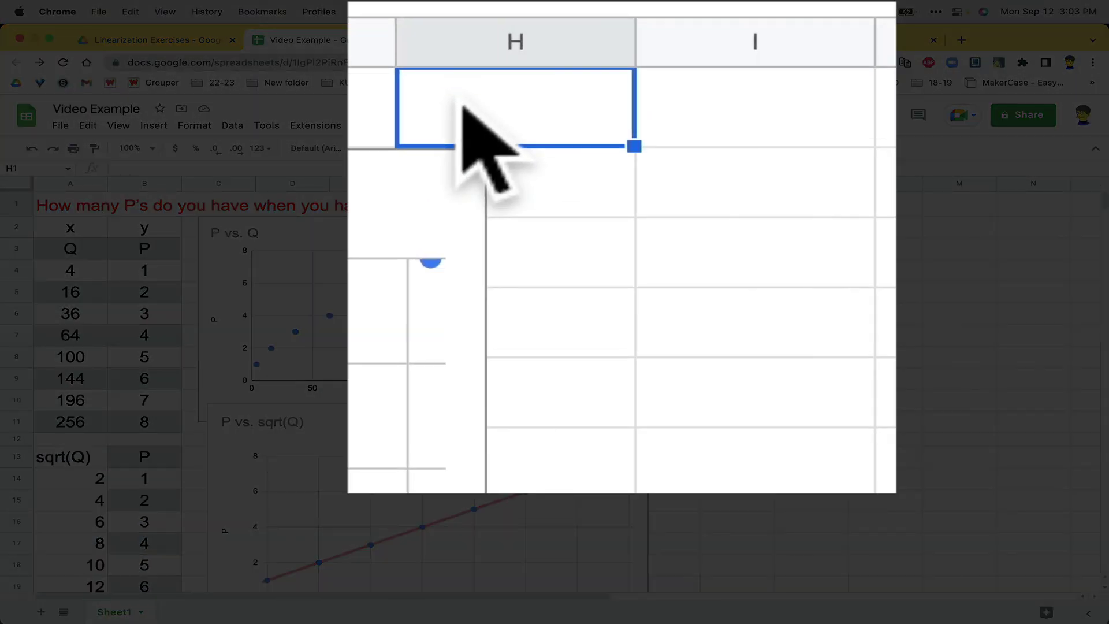
pyautogui.write('=')
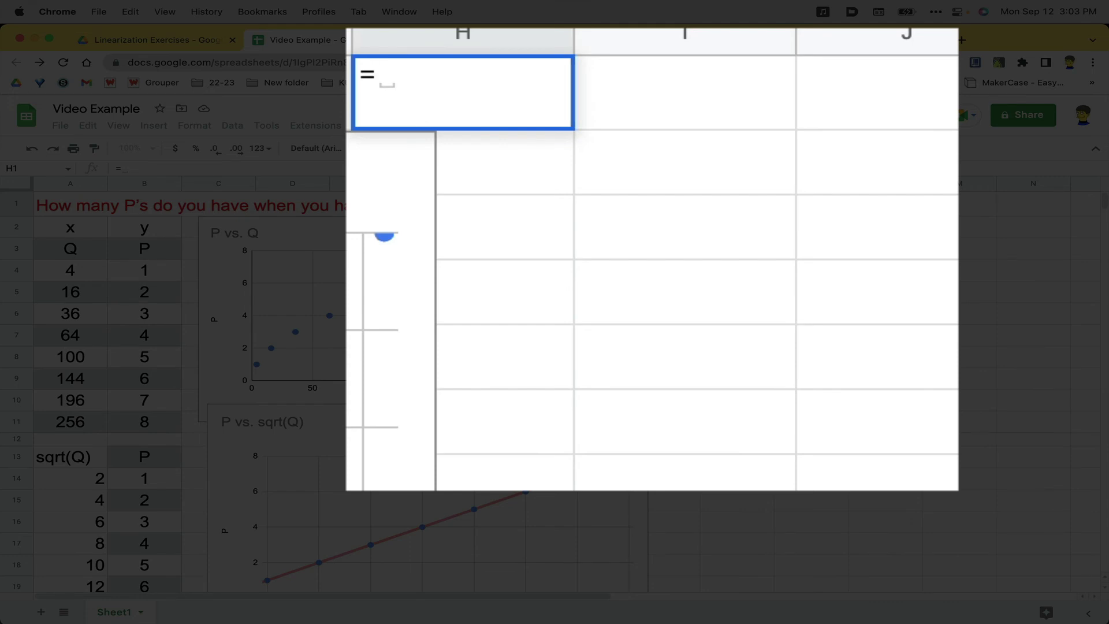
pyautogui.write('0.5*')
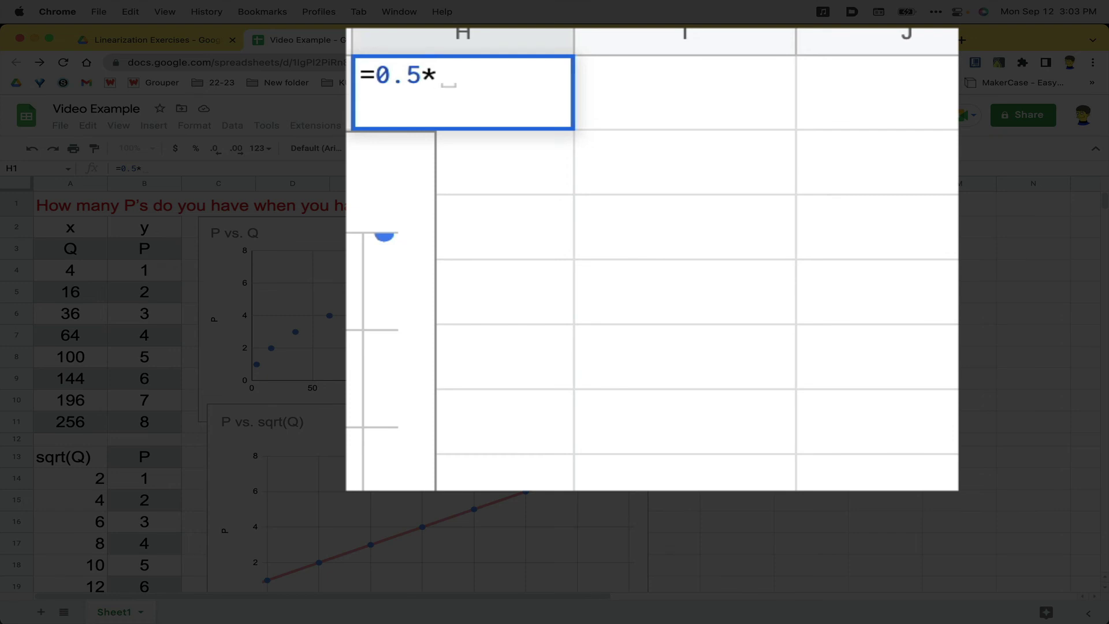
pyautogui.write('sqrt')
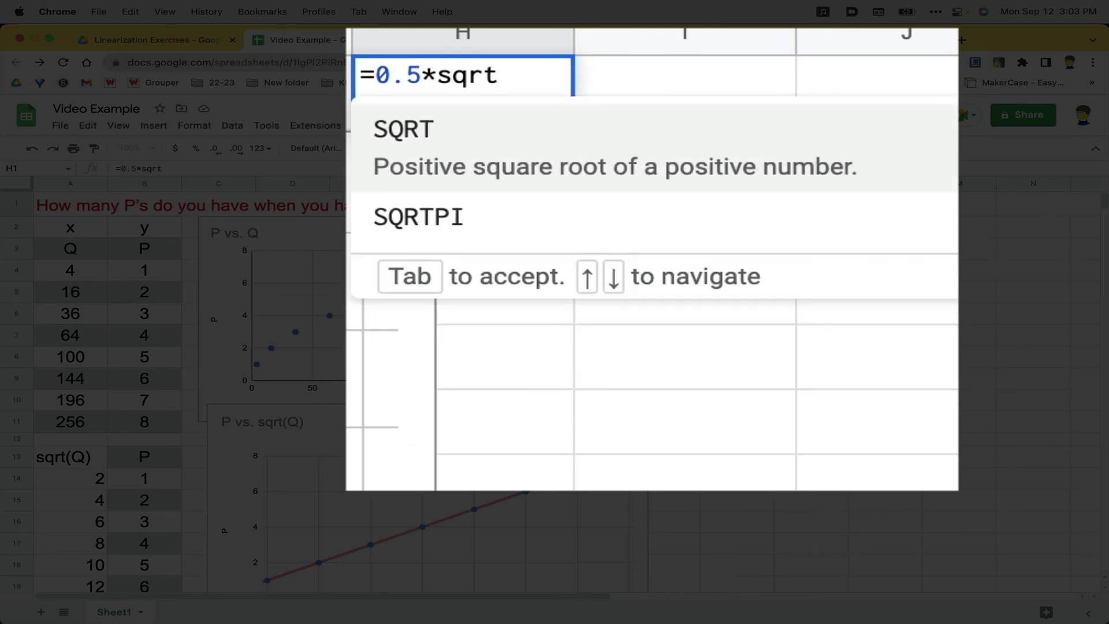
pyautogui.write('(')
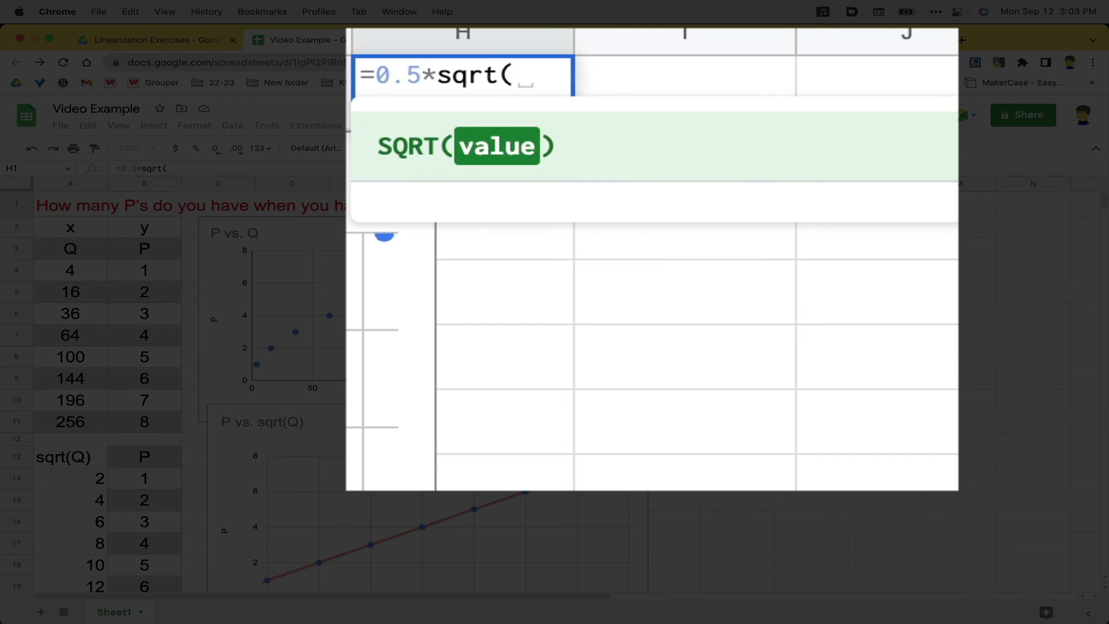
pyautogui.write('22')
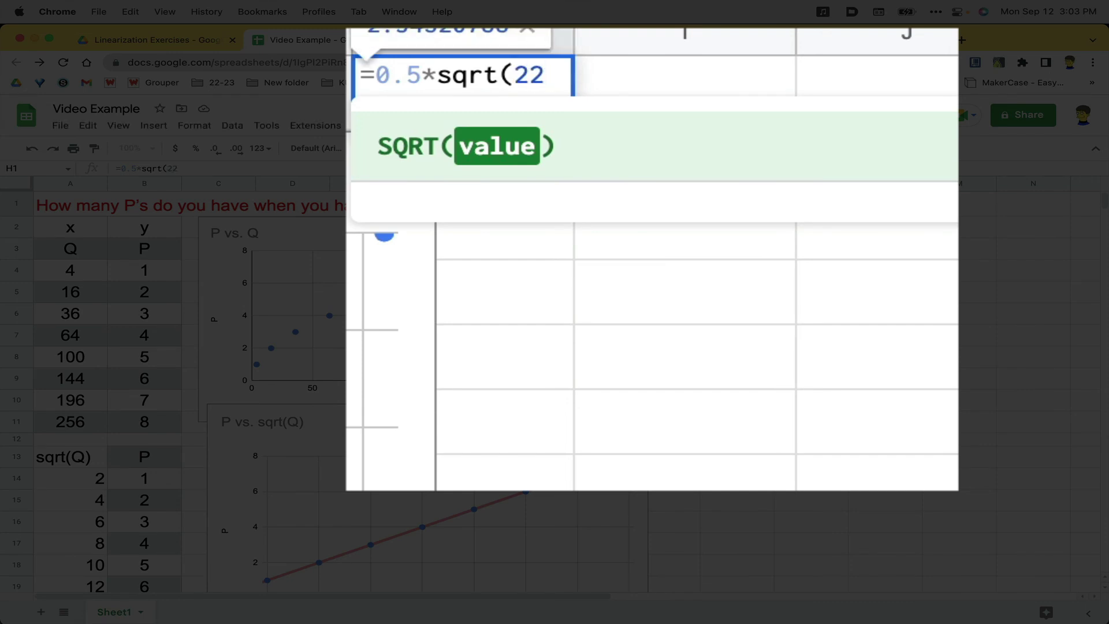
pyautogui.write('500)')
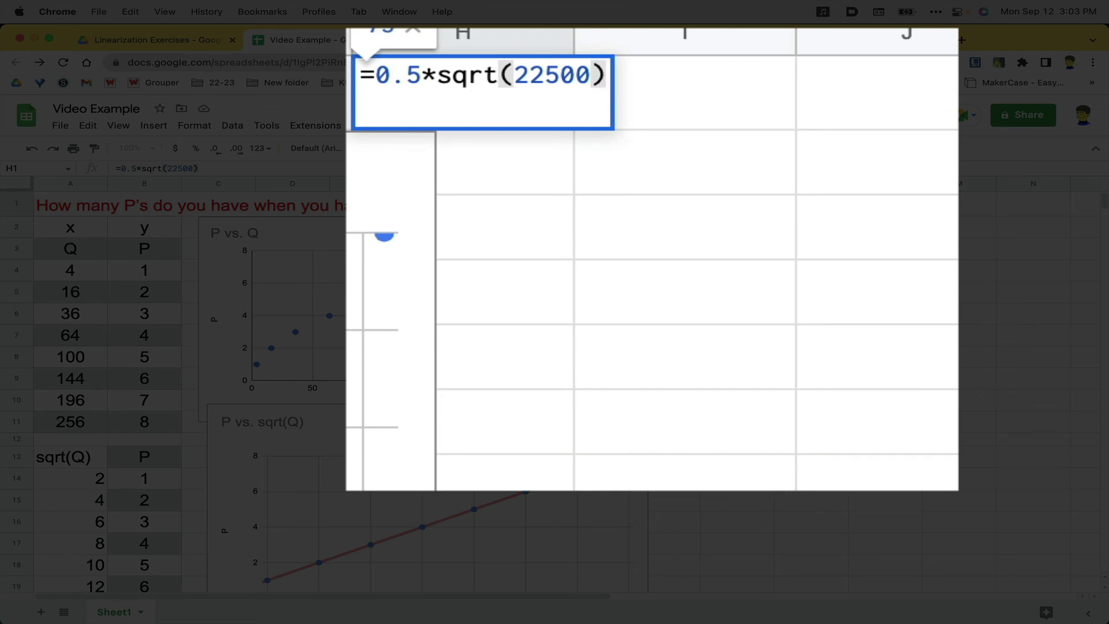
pyautogui.press('Return')
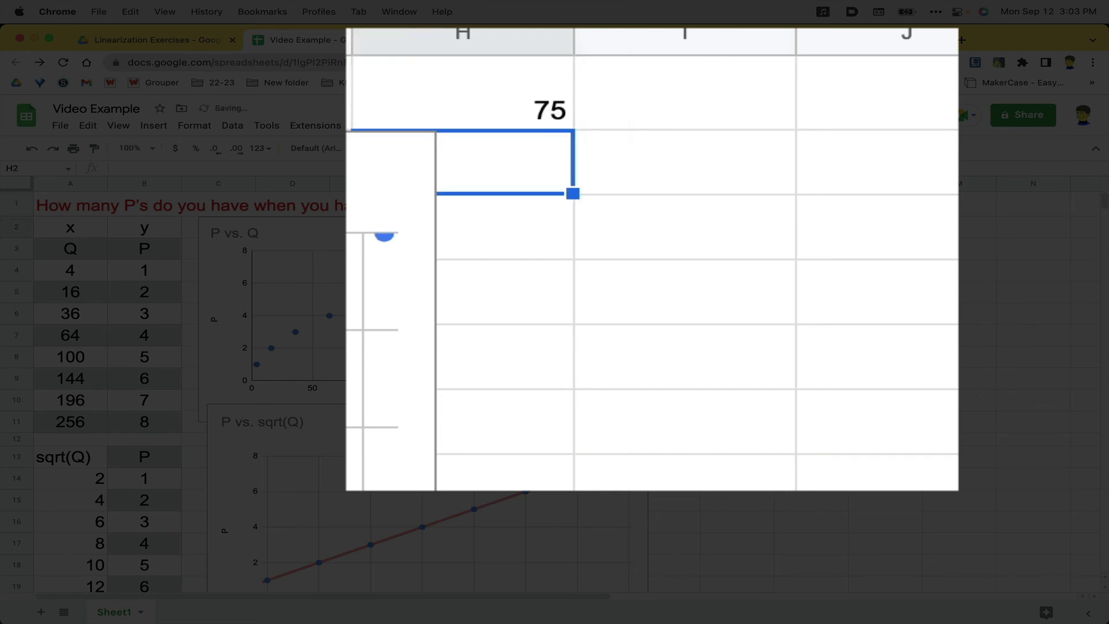
# Step: Enter =1/A4 in cell I2, giving 0.25
pyautogui.click(462, 93)
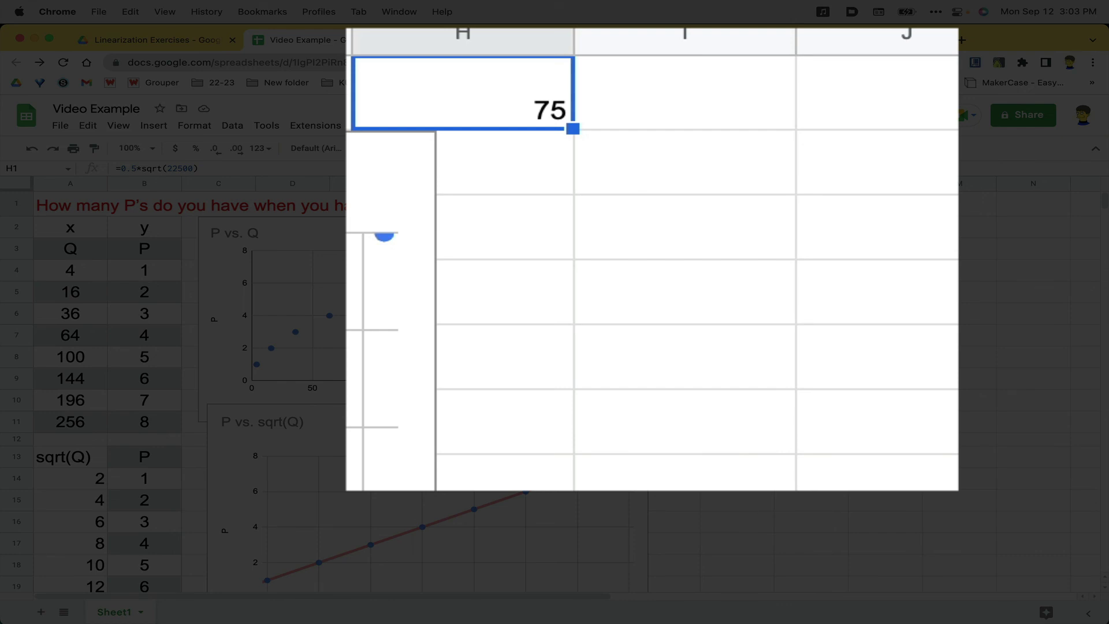
pyautogui.click(667, 155)
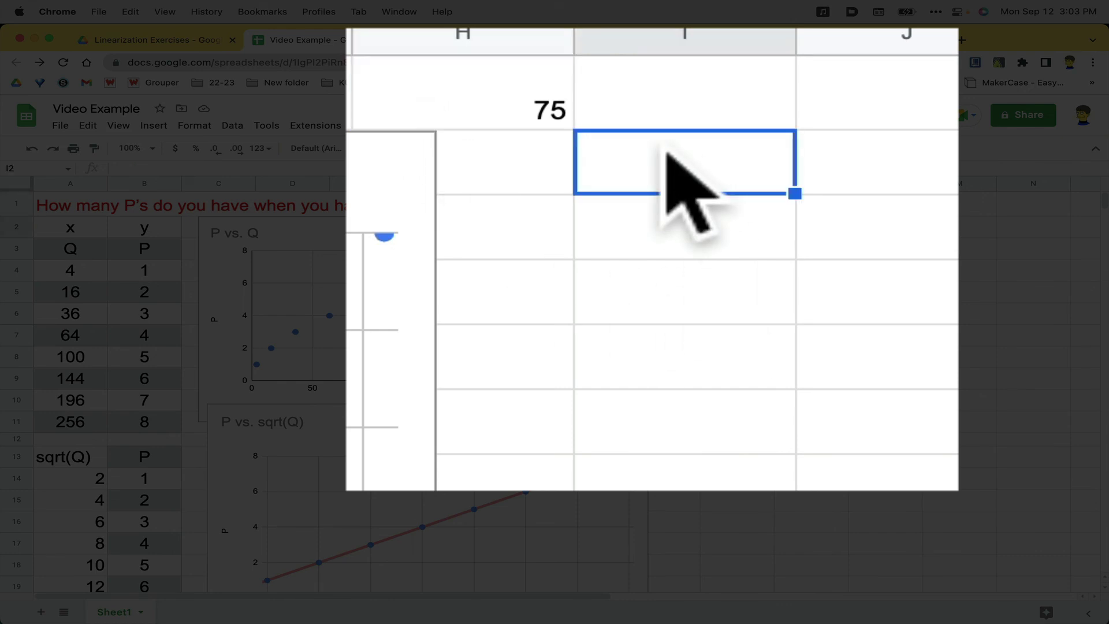
pyautogui.write('=1/')
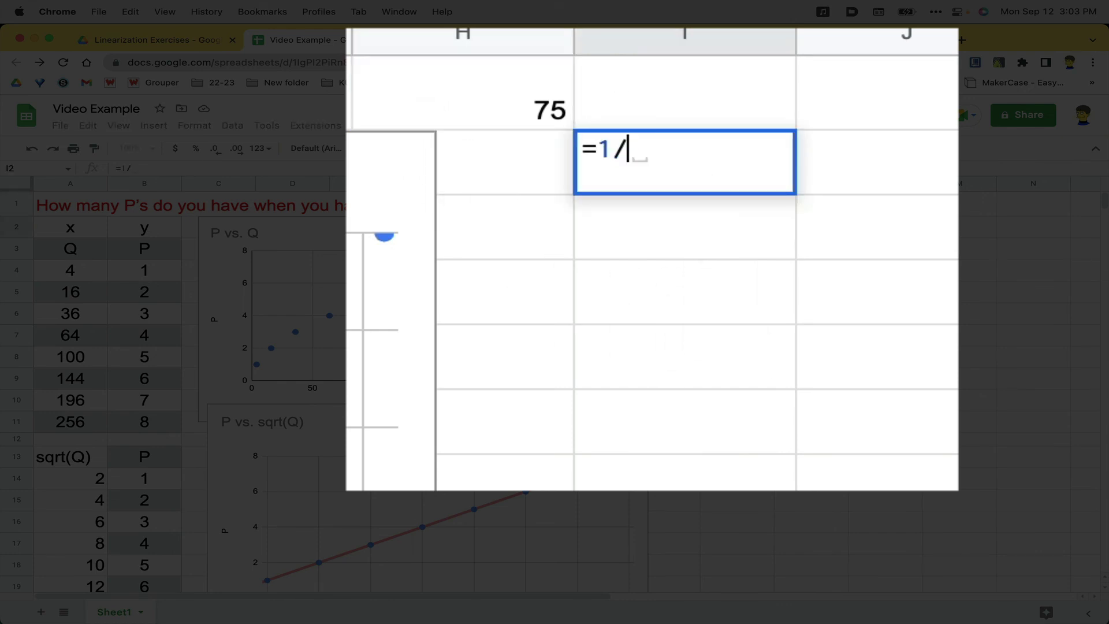
pyautogui.write('a$')
pyautogui.press('BackSpace')
pyautogui.write('4')
pyautogui.press('Return')
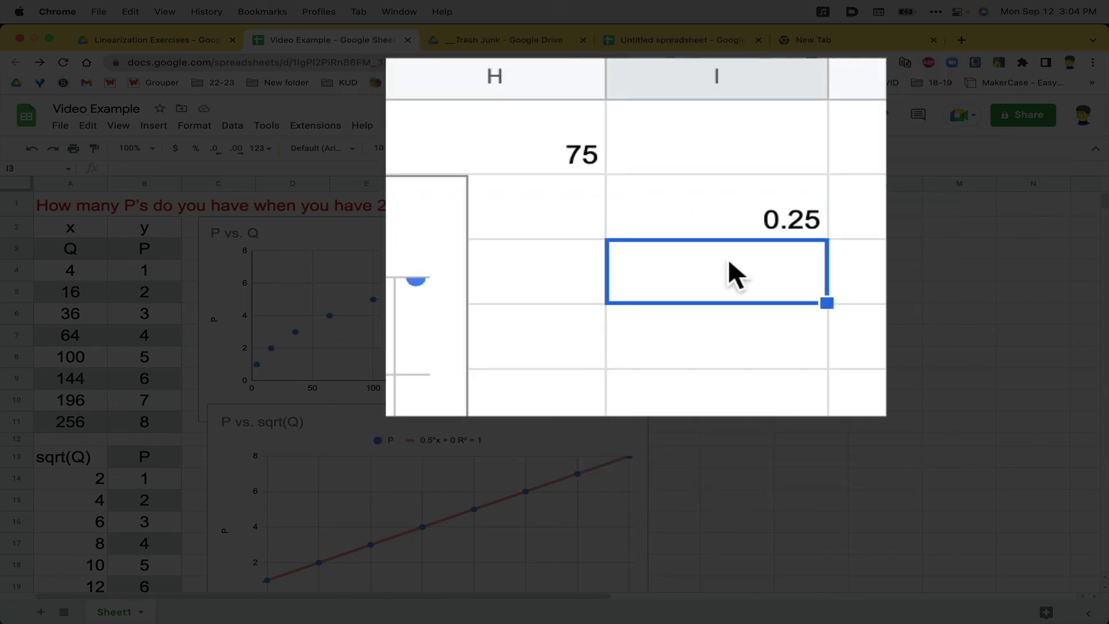
# Step: Enter =1/A4^2 in cell I3, giving 0.0625
pyautogui.write('=1/')
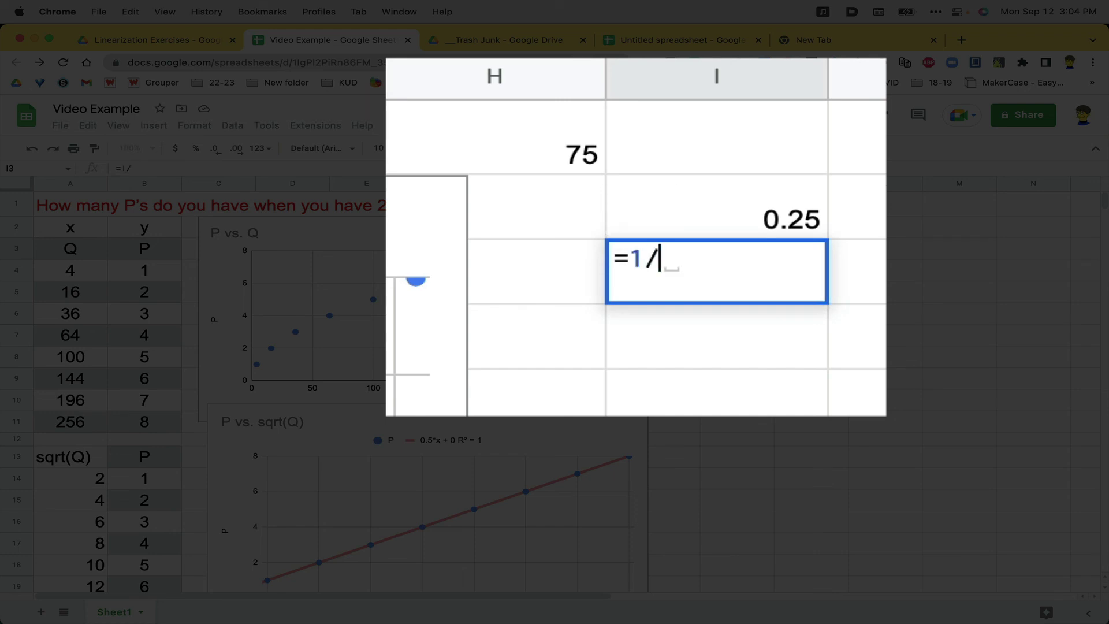
pyautogui.write('v^2')
pyautogui.click(676, 258)
pyautogui.press('BackSpace')
pyautogui.write('a4^2')
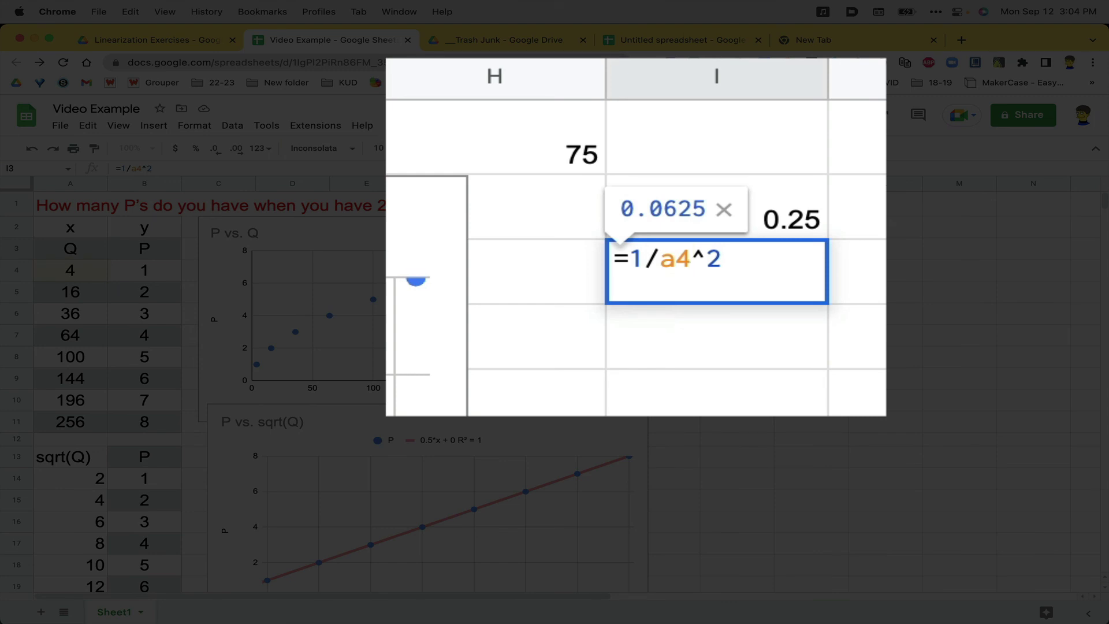
pyautogui.press('Return')
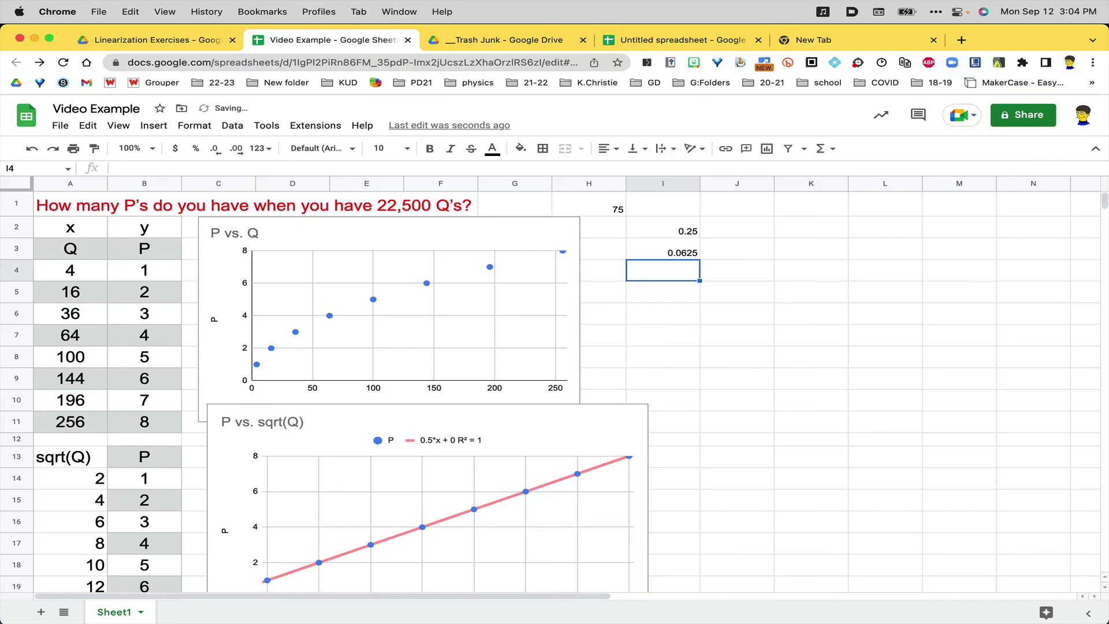